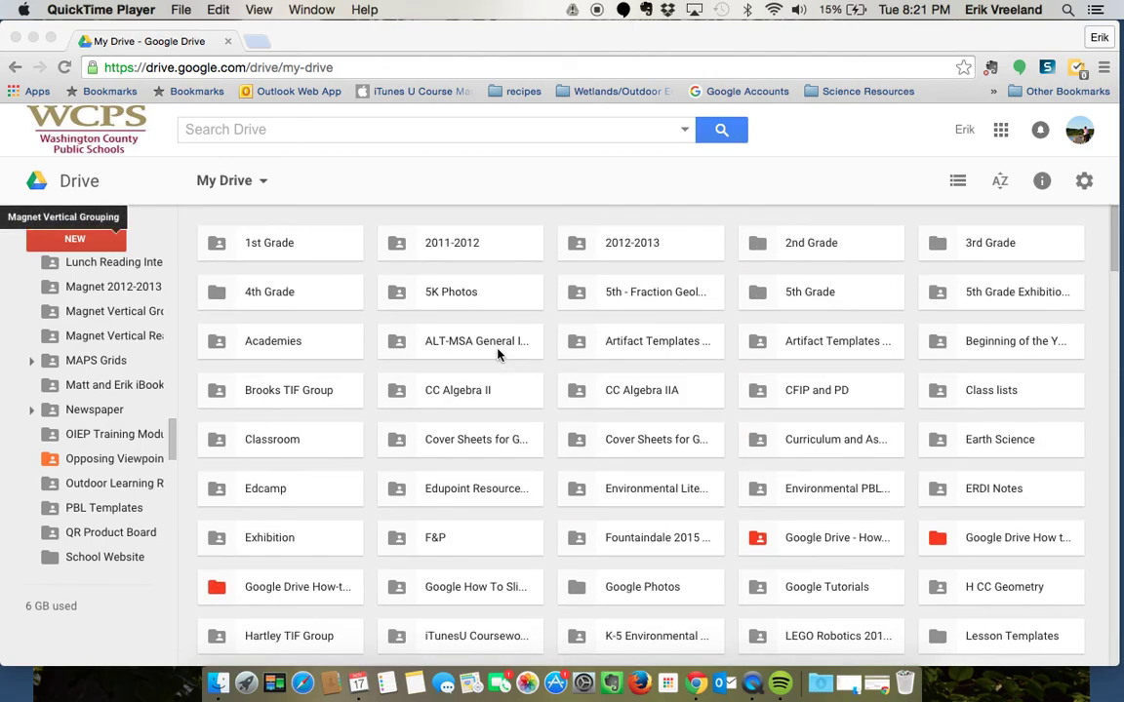
# Scroll through My Drive and open the New menu, closing it without picking anything.
pyautogui.scroll(10, 48, 322)
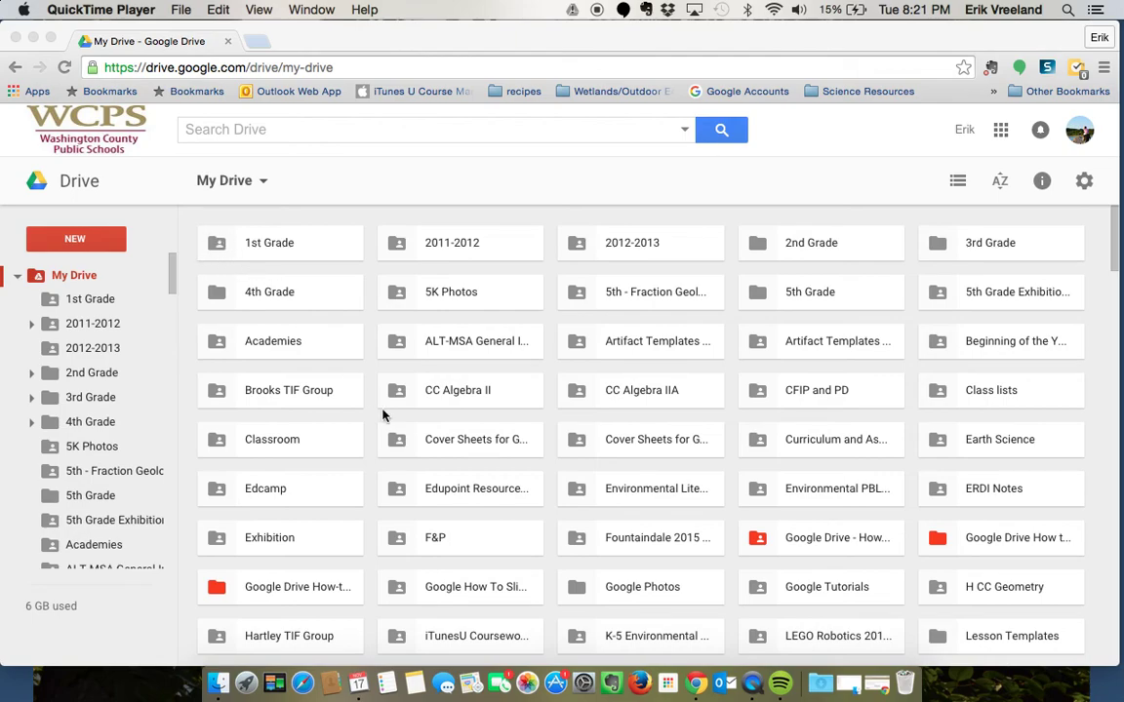
pyautogui.scroll(-5, 417, 499)
pyautogui.scroll(-5, 417, 499)
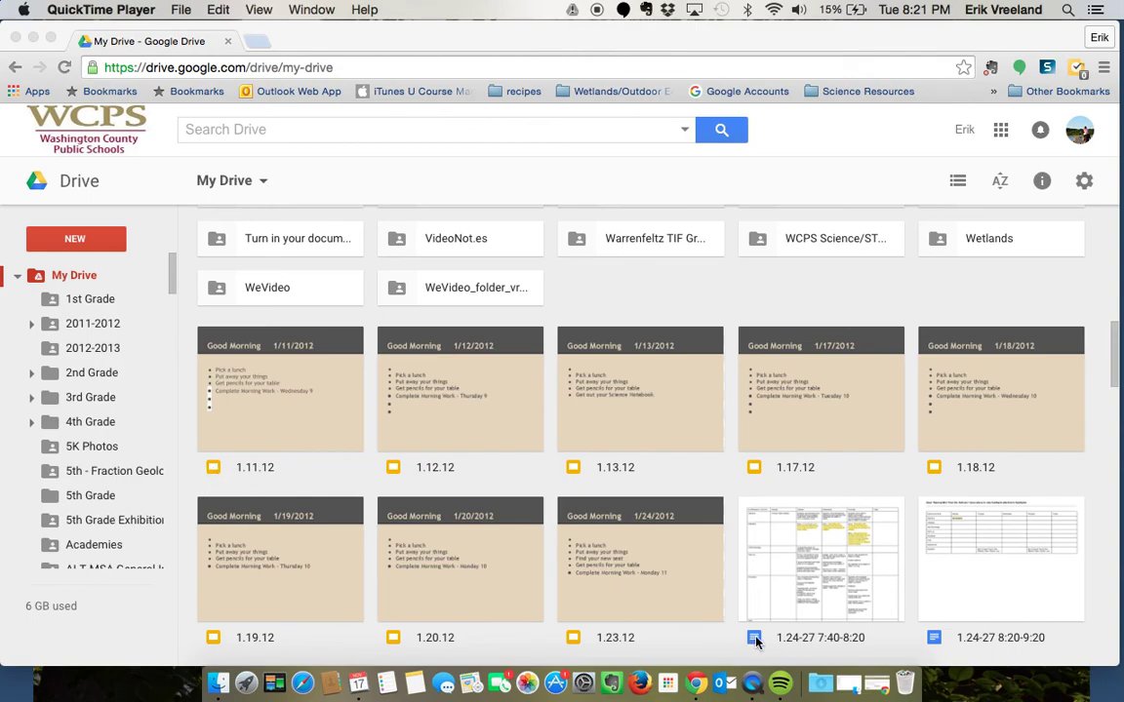
pyautogui.scroll(-2, 756, 640)
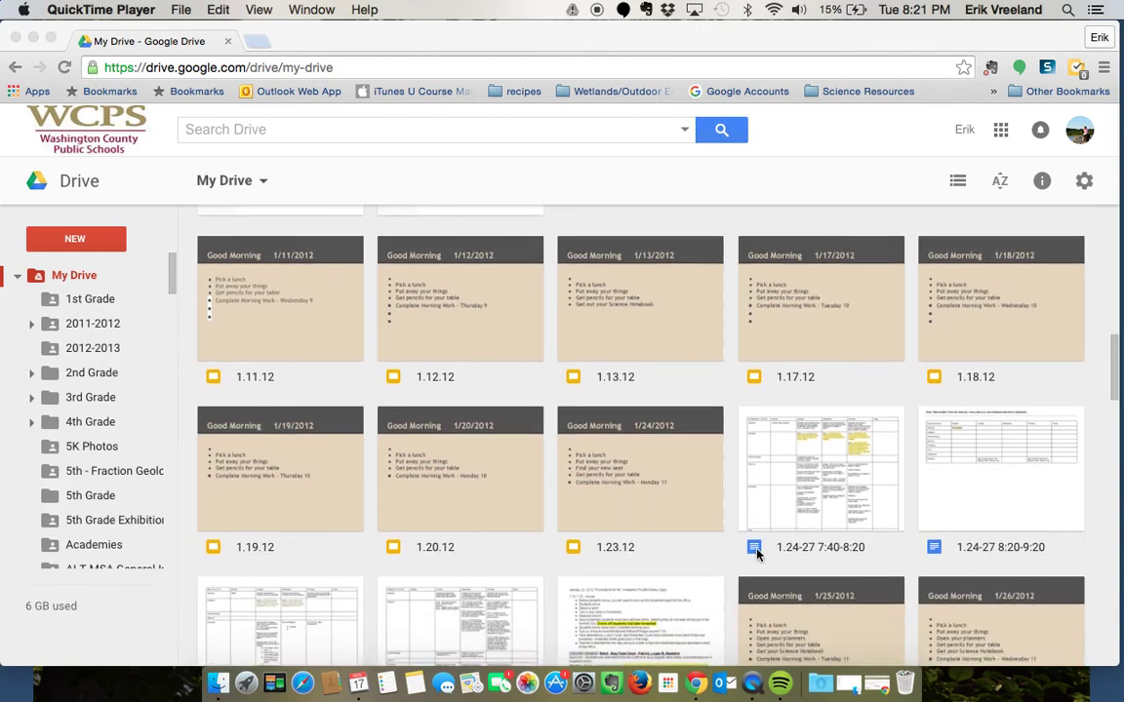
pyautogui.scroll(-8, 756, 554)
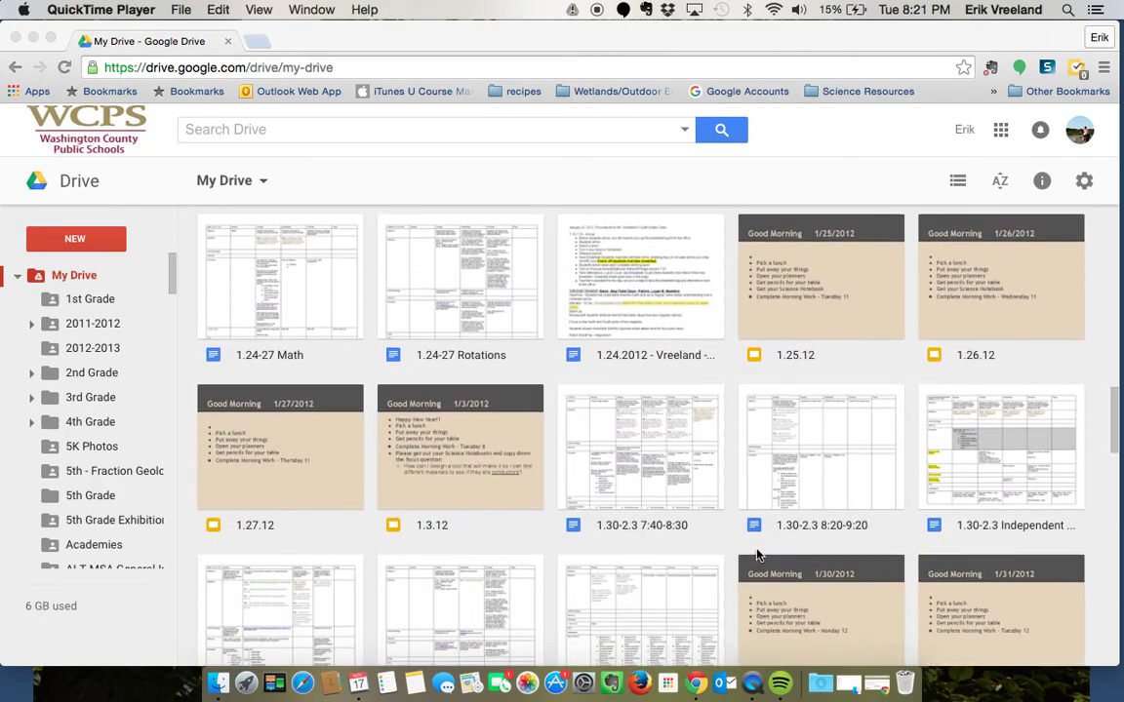
pyautogui.scroll(-5, 756, 554)
pyautogui.scroll(20, 756, 554)
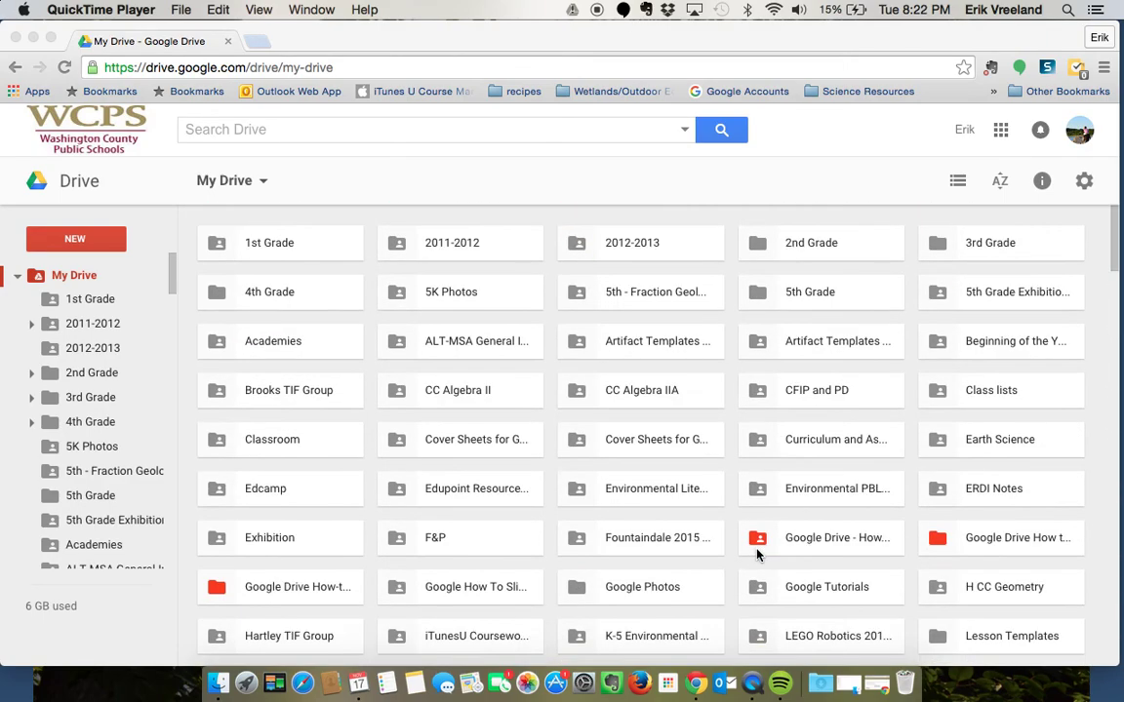
pyautogui.click(84, 218)
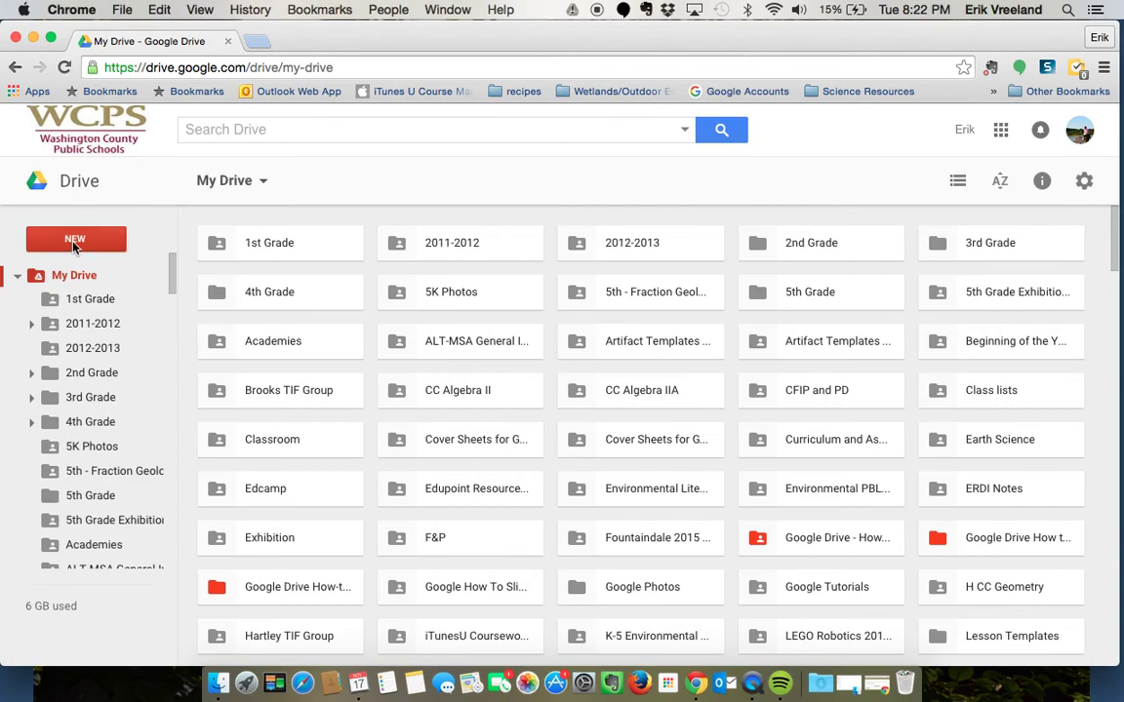
pyautogui.click(73, 242)
pyautogui.moveTo(88, 484)
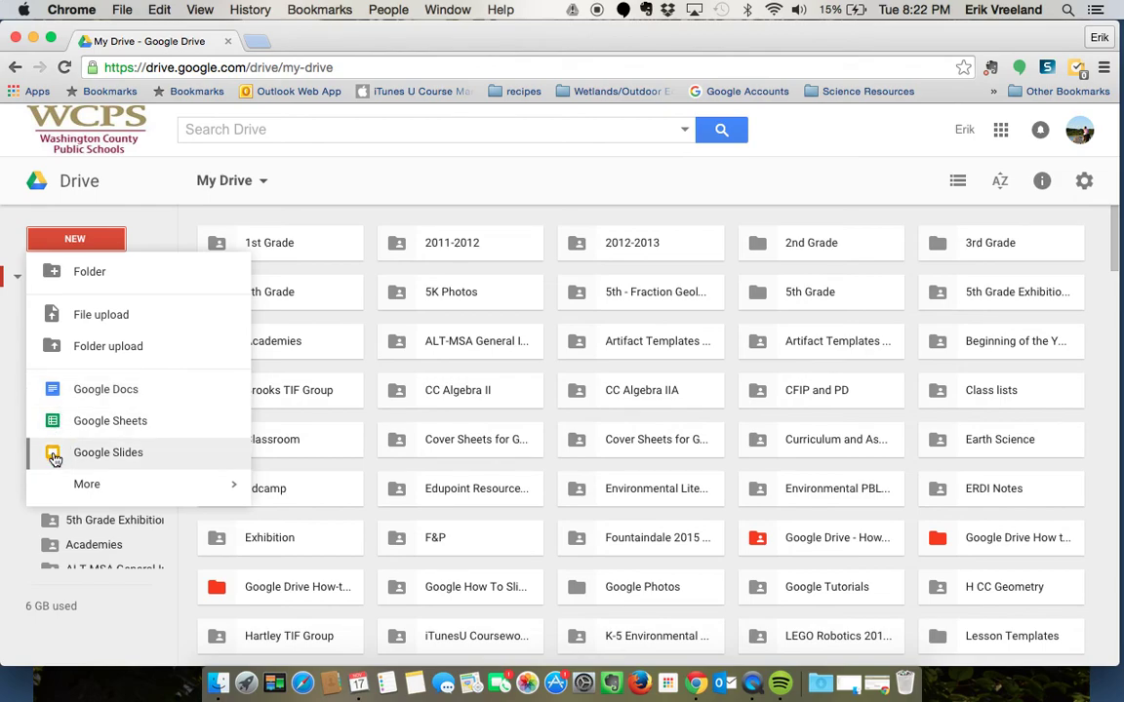
pyautogui.click(174, 246)
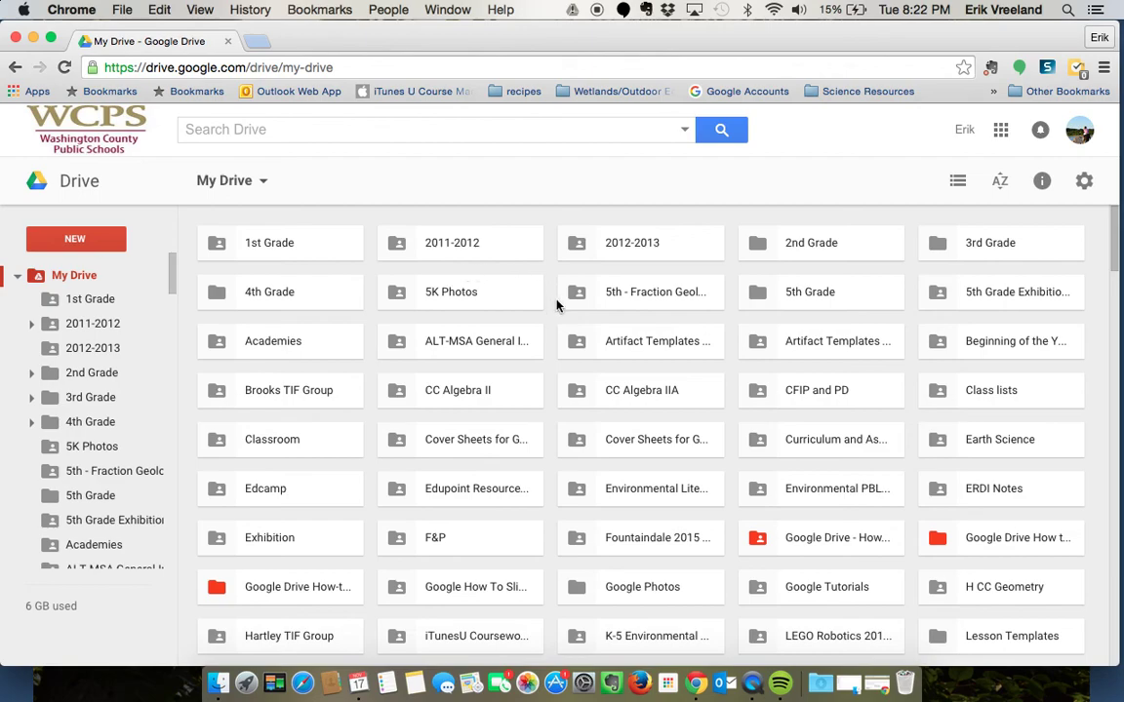
# Create a new folder named 'Sample Folder' in My Drive.
pyautogui.click(75, 238)
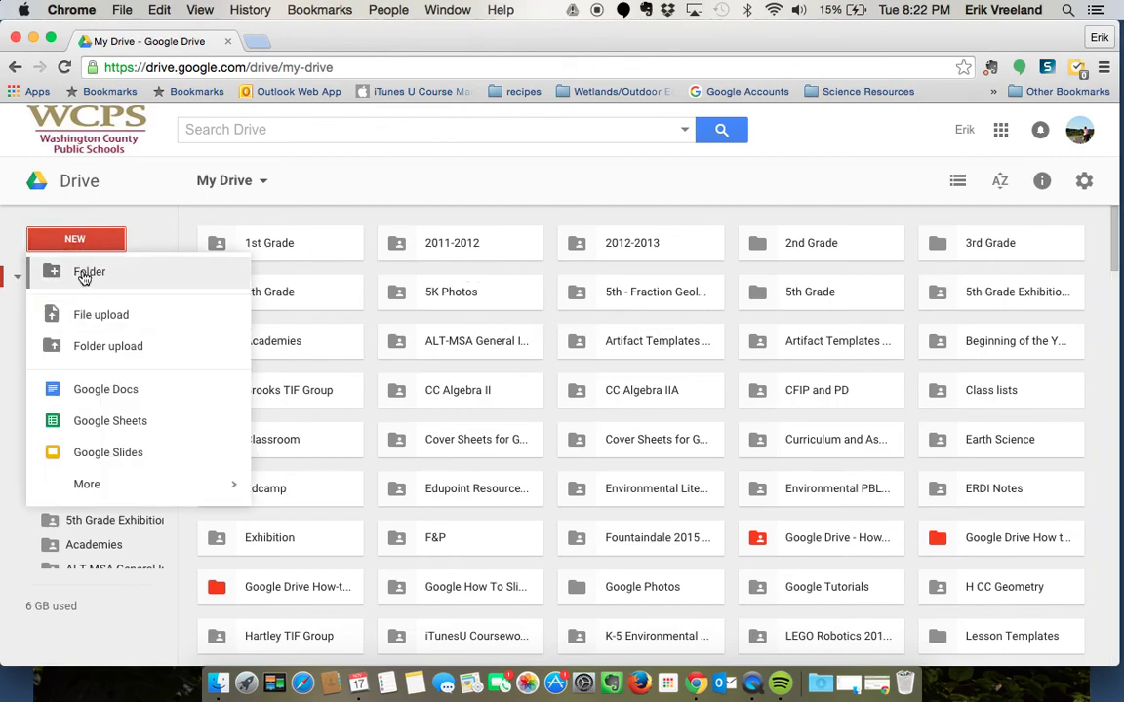
pyautogui.click(85, 275)
pyautogui.write('Sample Folder')
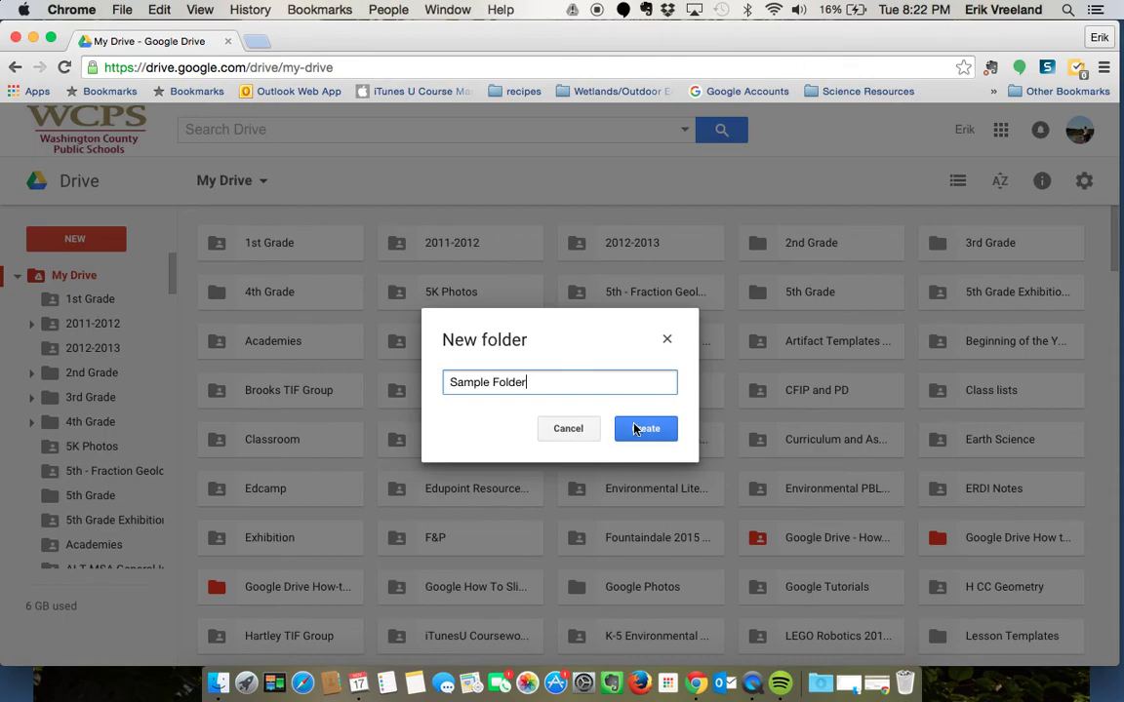
pyautogui.click(641, 429)
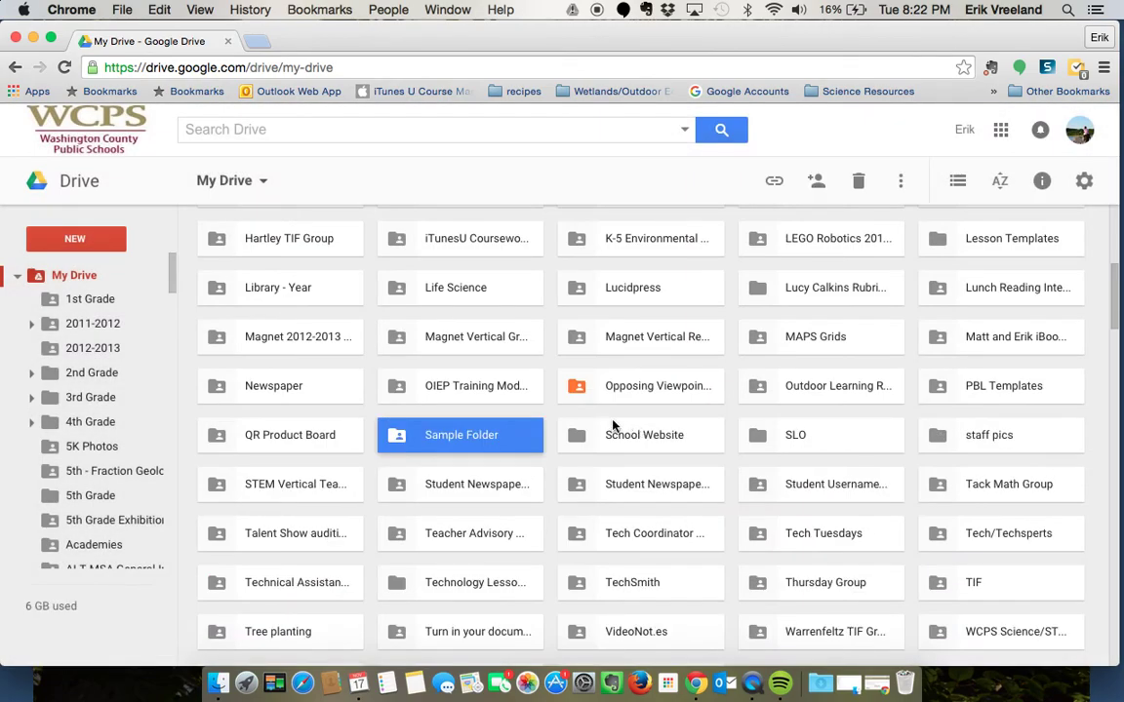
pyautogui.click(994, 184)
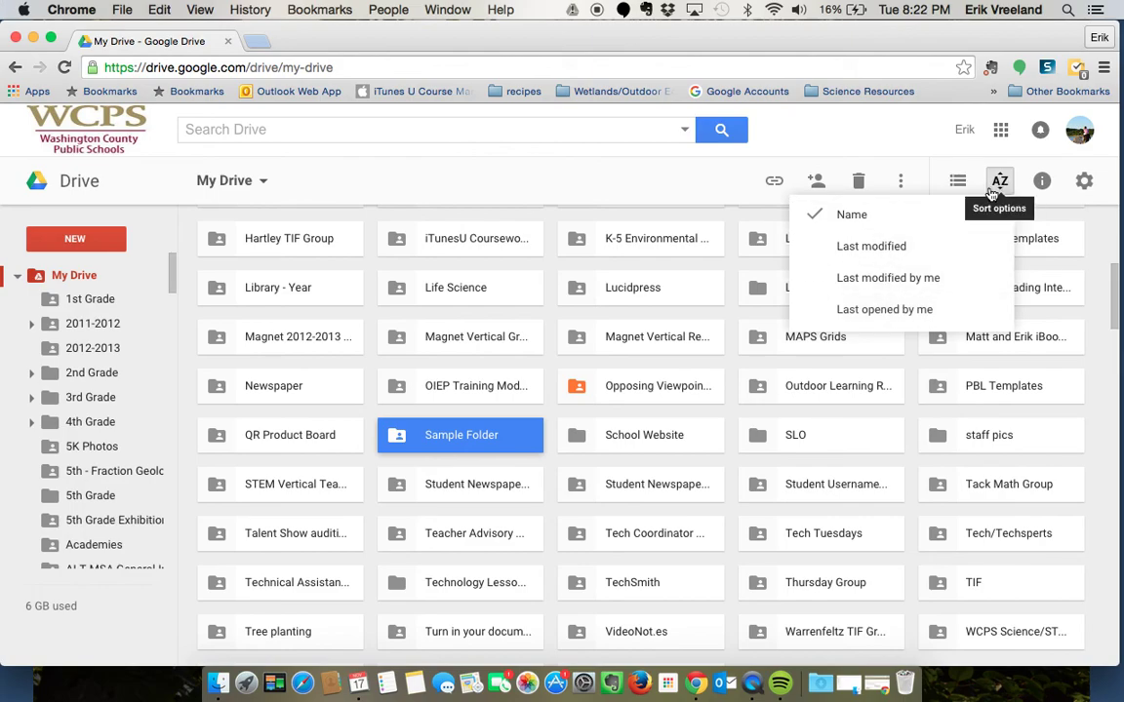
pyautogui.click(871, 214)
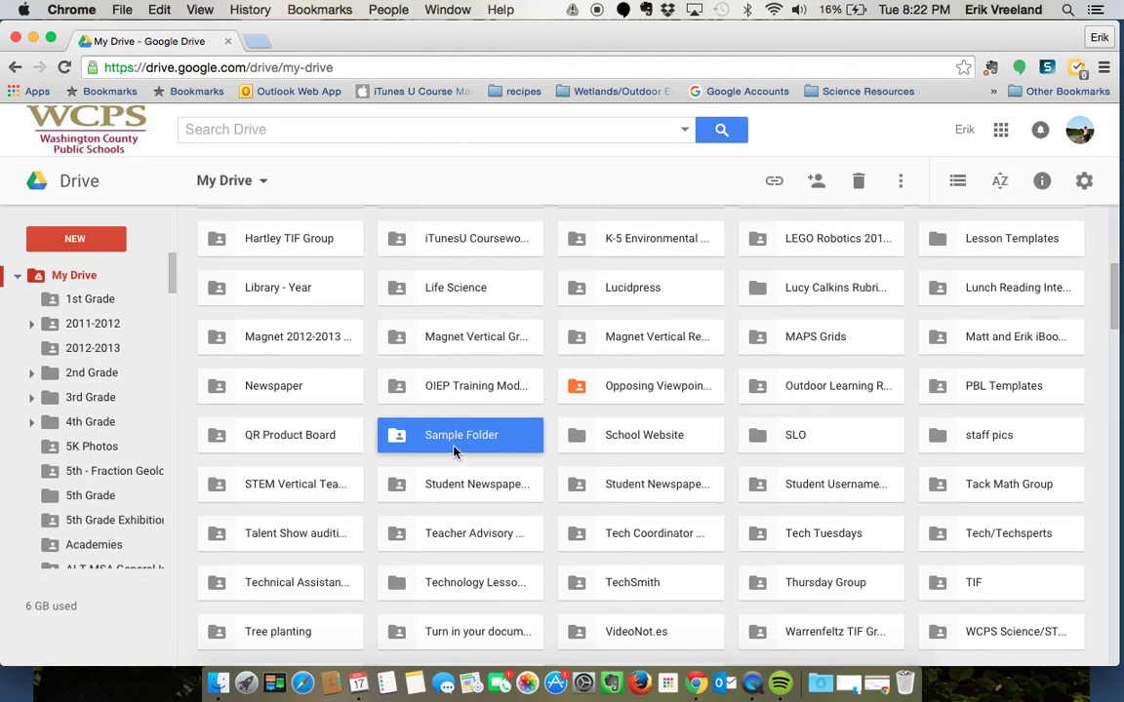
pyautogui.click(958, 186)
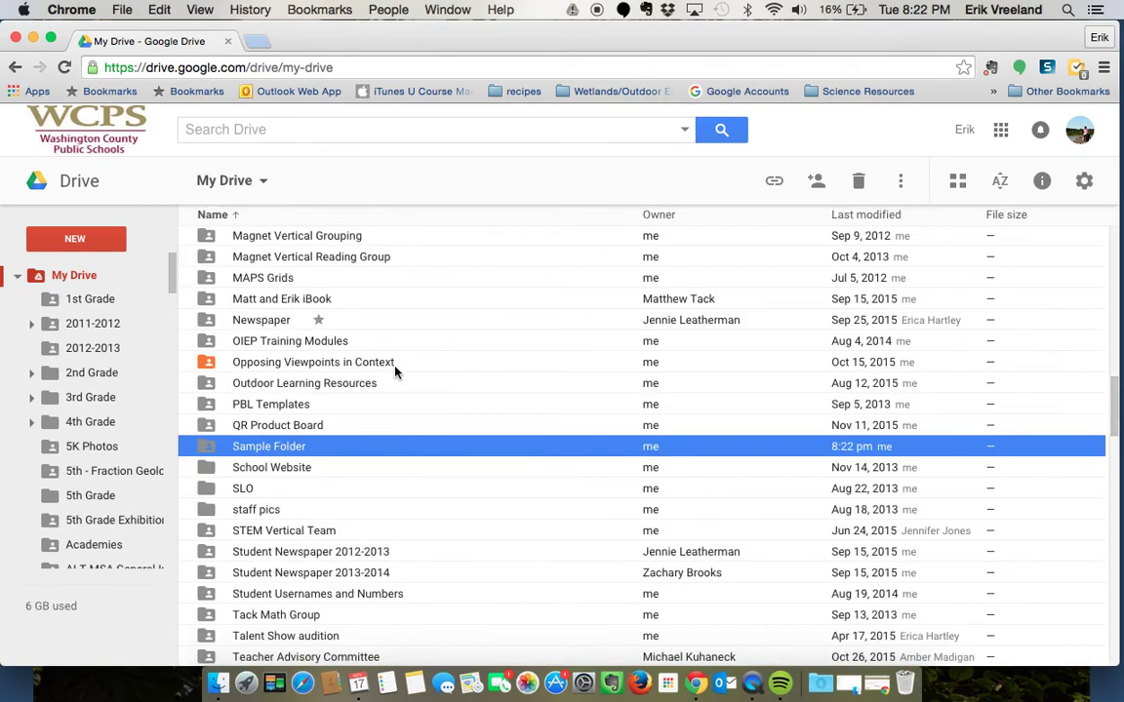
pyautogui.click(960, 182)
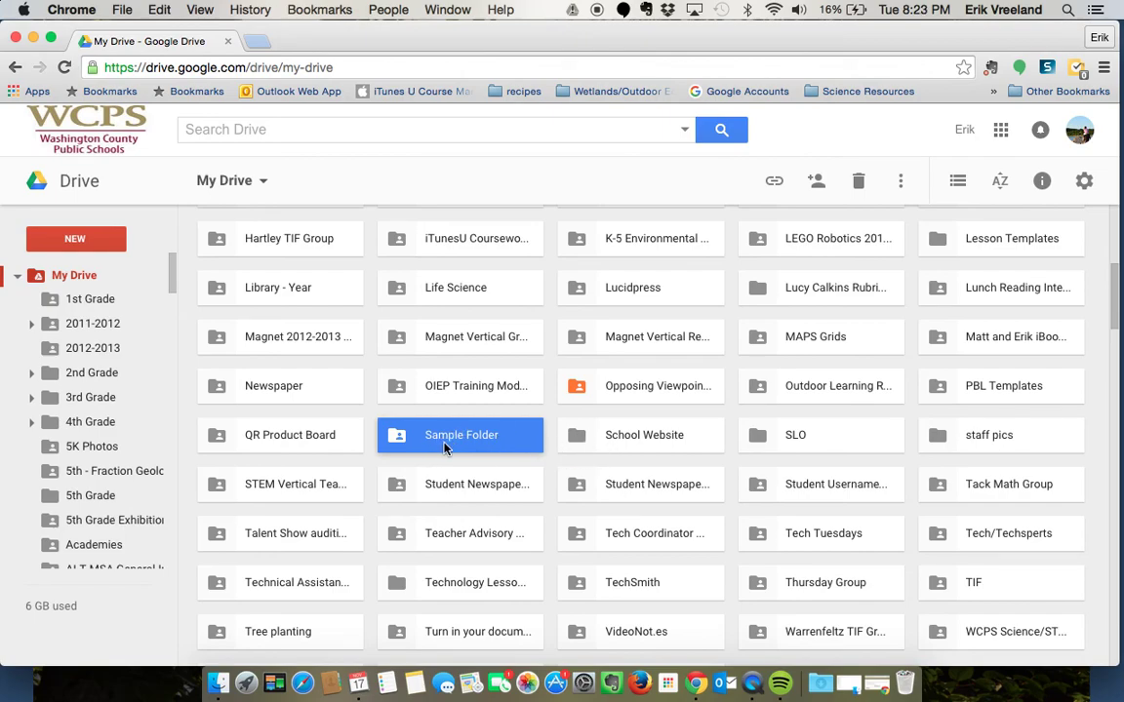
# Move the 1.11.12 slides into Sample Folder, confirm the sharing prompt, and open the folder.
pyautogui.scroll(-3, 501, 444)
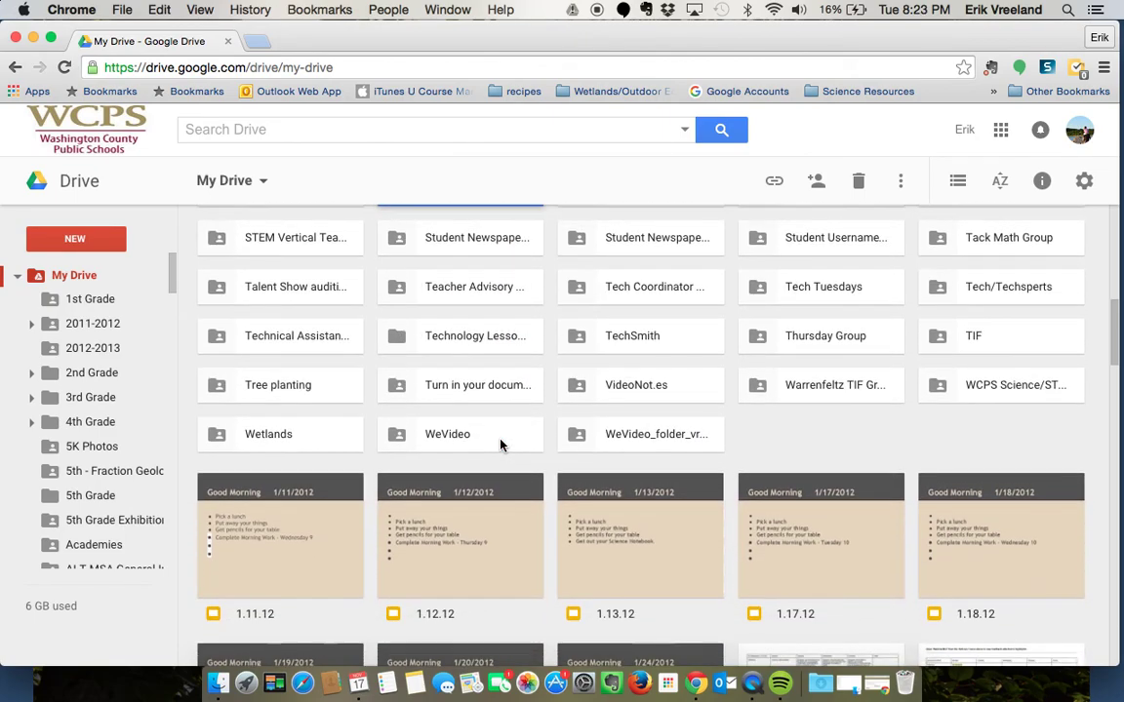
pyautogui.scroll(1, 501, 444)
pyautogui.moveTo(300, 597); pyautogui.dragTo(434, 351)
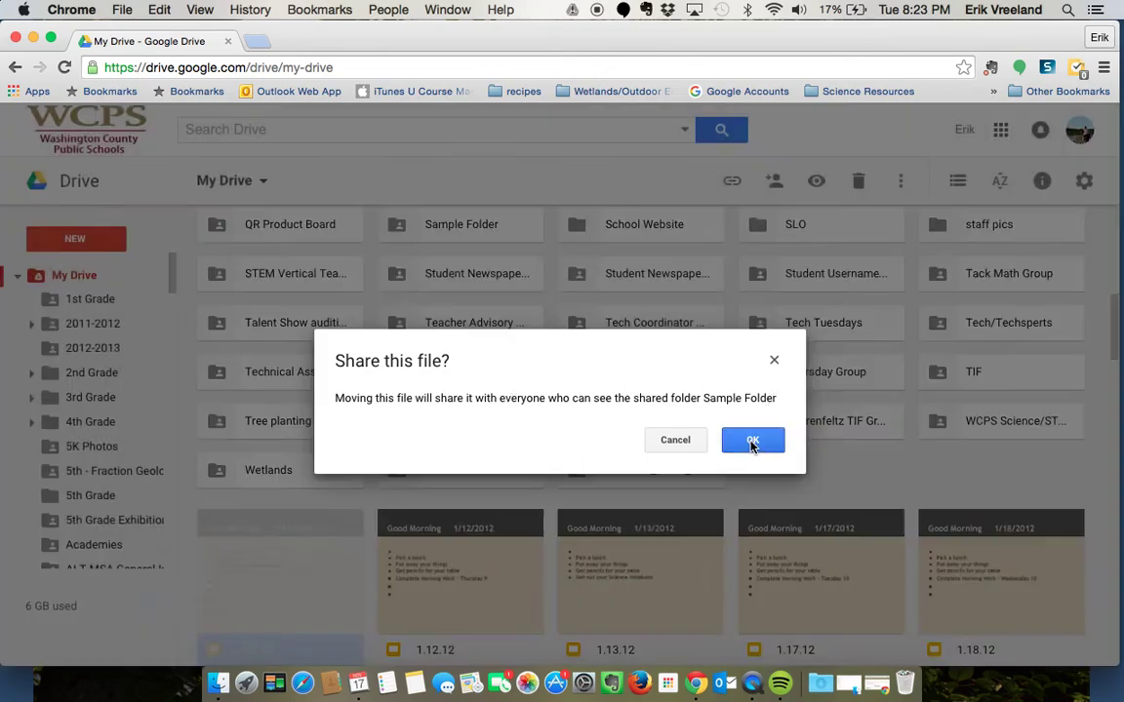
pyautogui.click(751, 444)
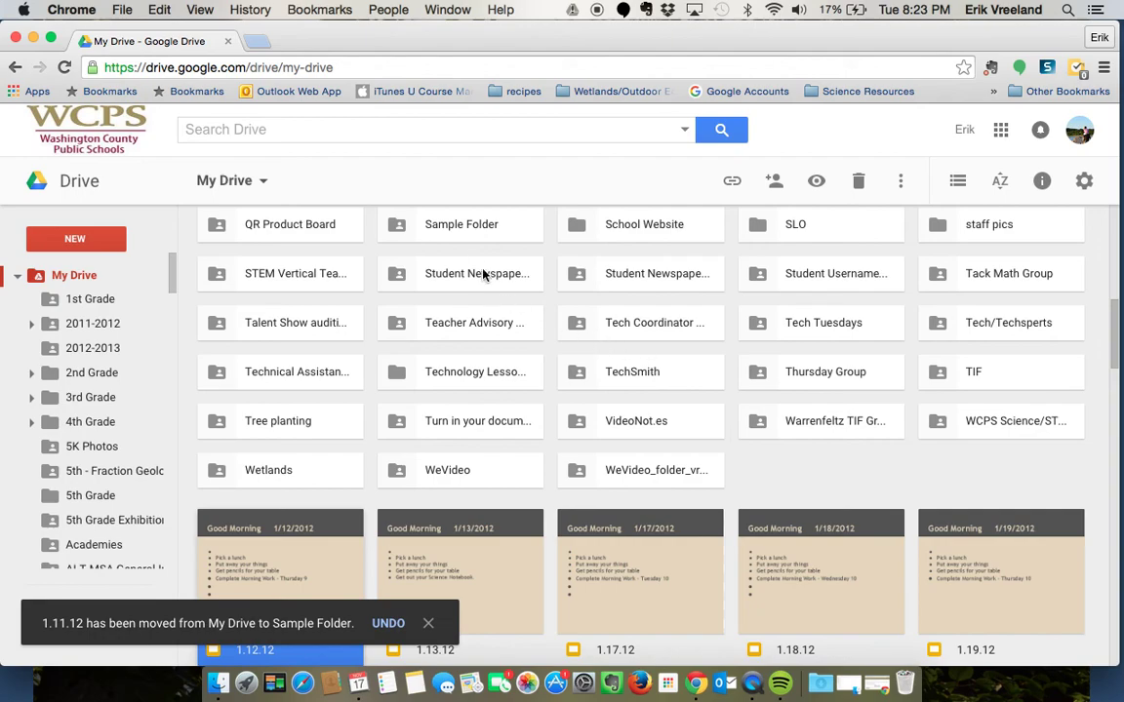
pyautogui.scroll(2, 429, 253)
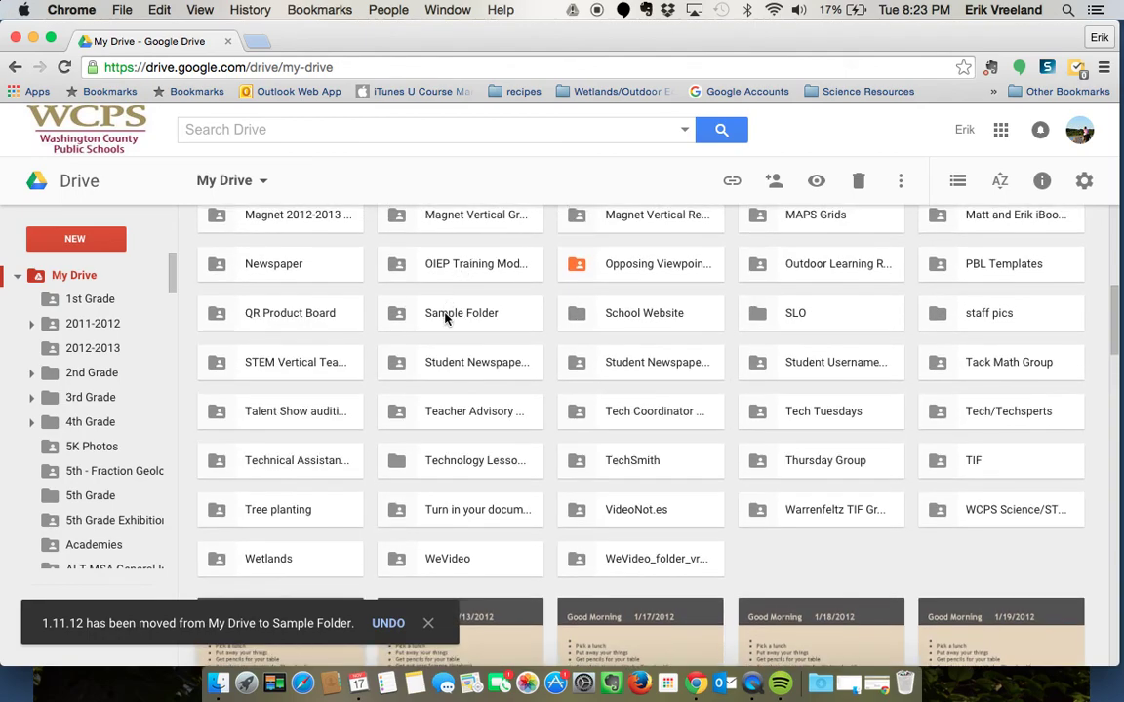
pyautogui.doubleClick(445, 314)
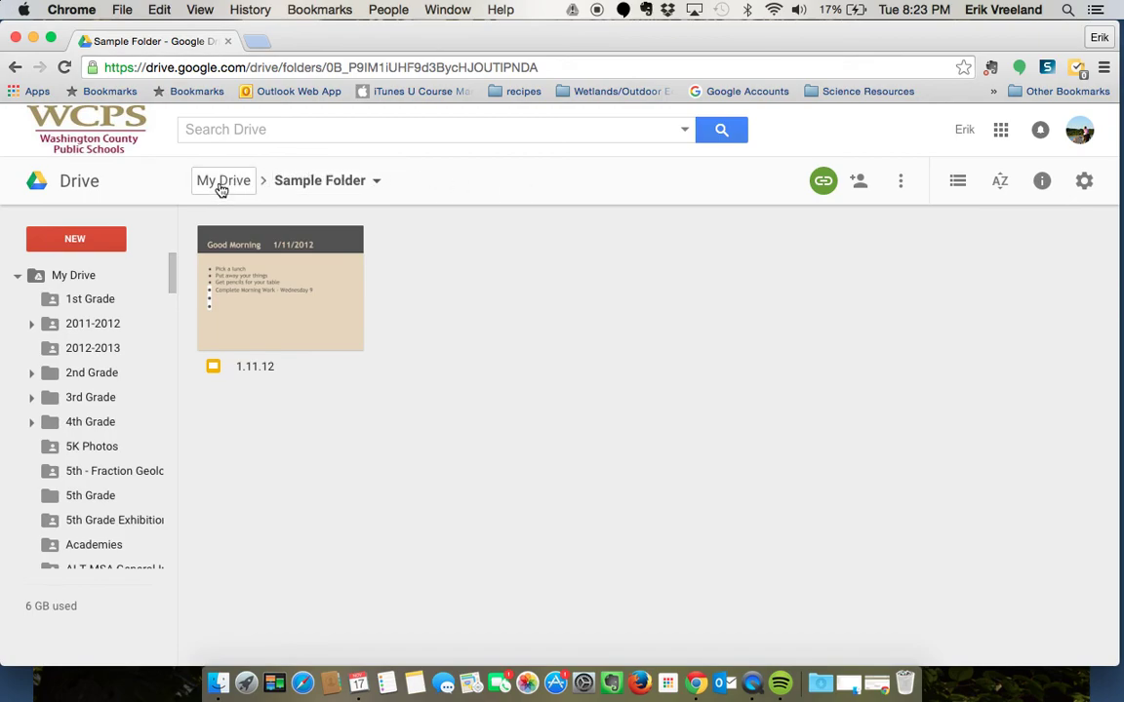
# Back in My Drive, select the 1.24-27 7:40-8:20, 8:20-9:20 and Math documents.
pyautogui.click(222, 185)
pyautogui.scroll(-5, 582, 472)
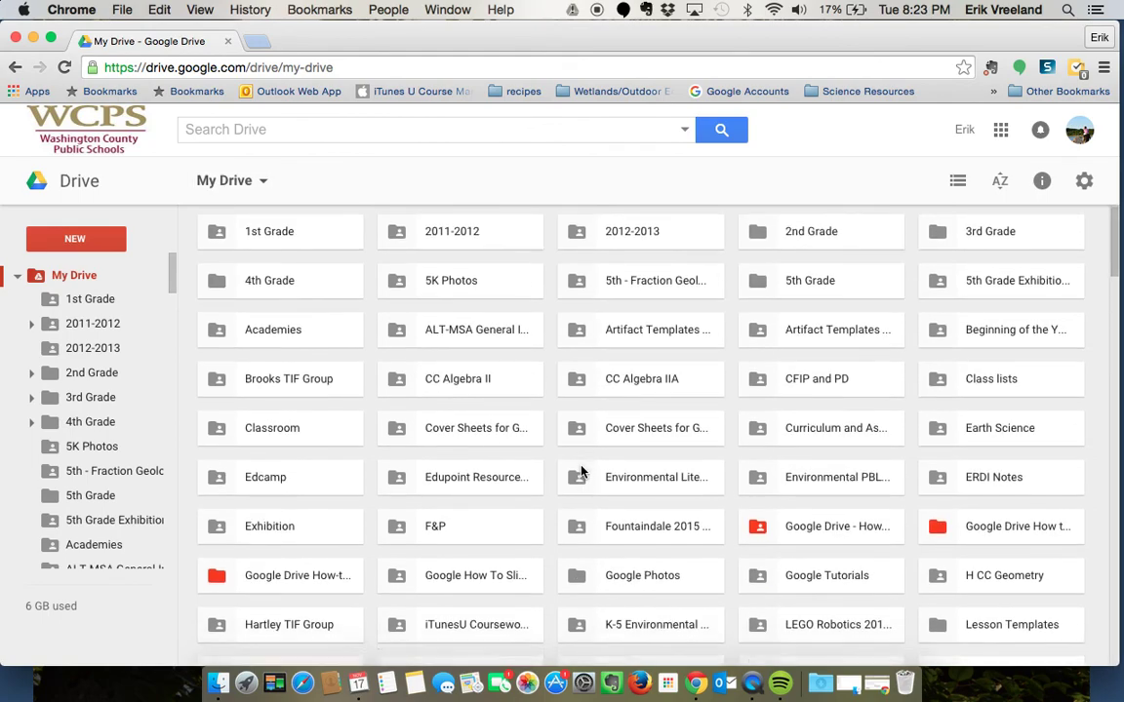
pyautogui.scroll(-5, 581, 472)
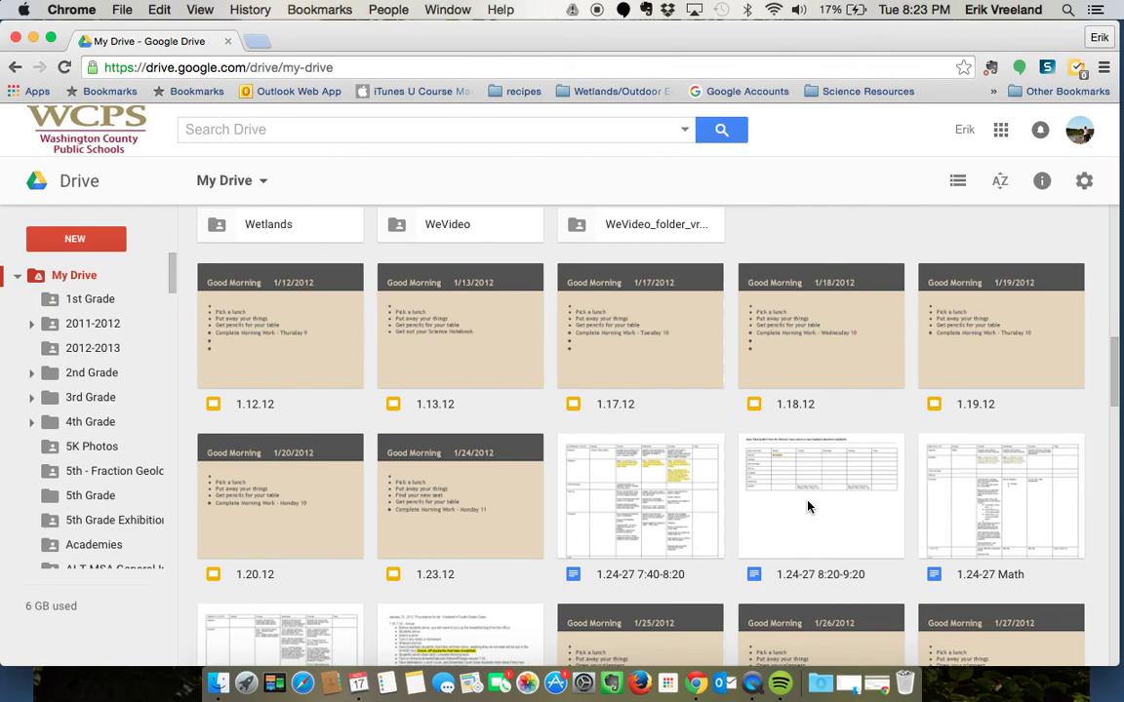
pyautogui.click(795, 516)
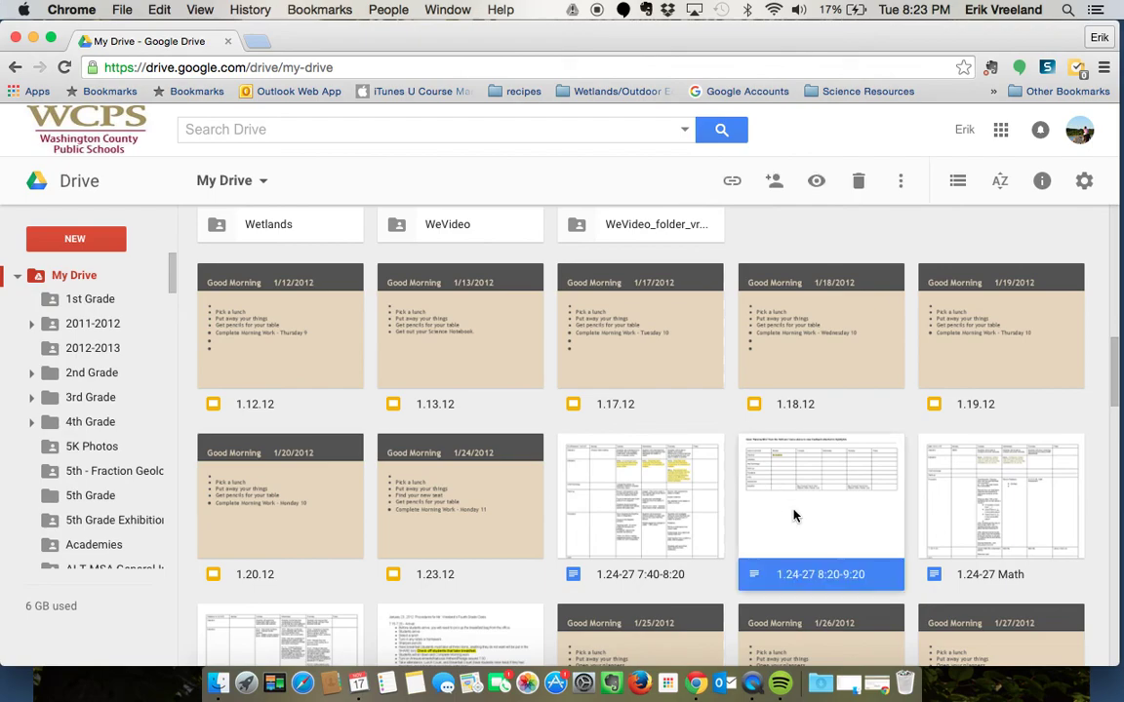
pyautogui.keyDown('shift'); pyautogui.click(647, 508); pyautogui.keyUp('shift')
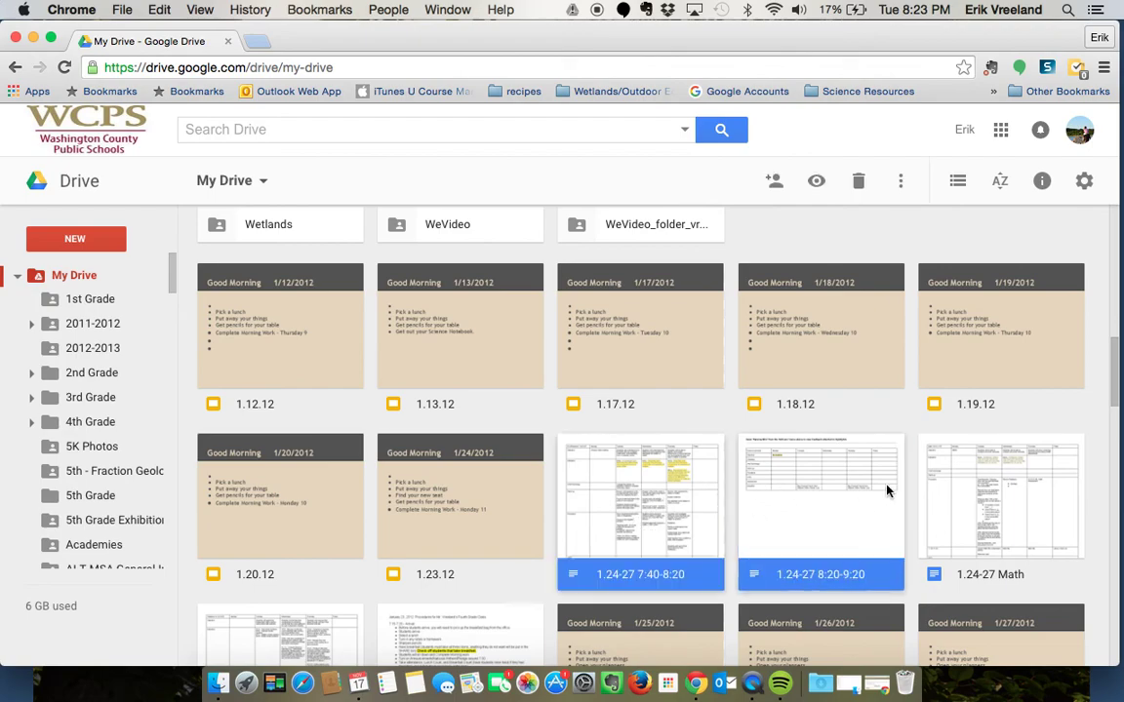
pyautogui.keyDown('shift'); pyautogui.click(999, 519); pyautogui.keyUp('shift')
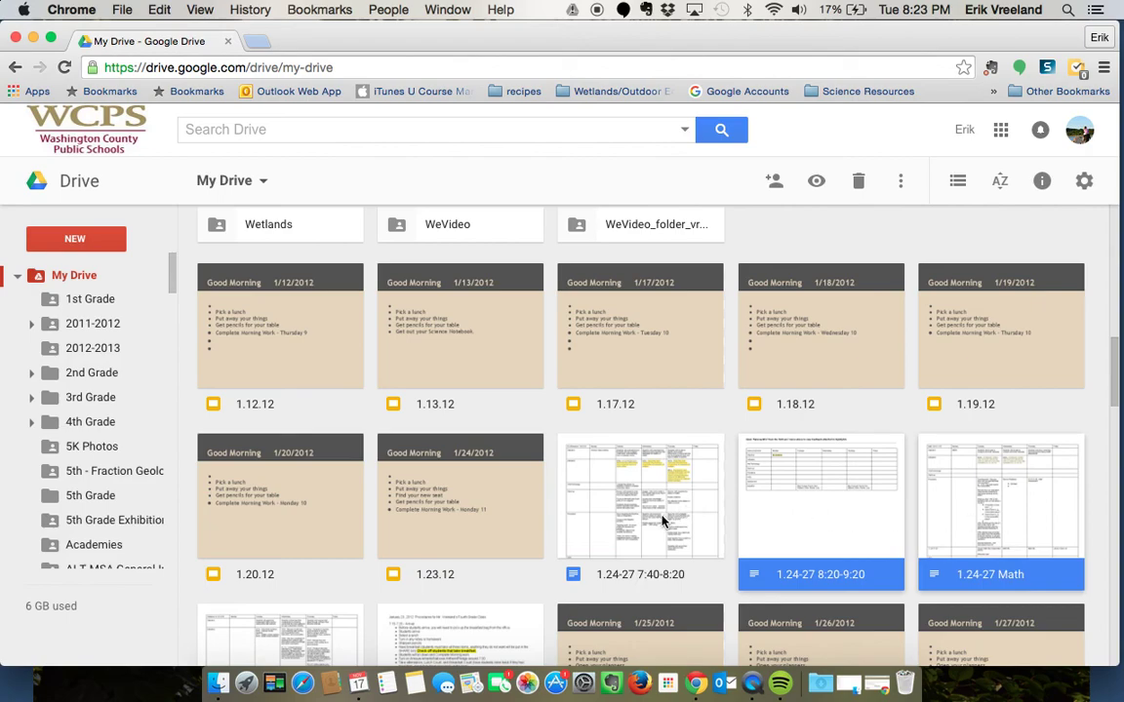
pyautogui.click(647, 522)
pyautogui.keyDown('shift'); pyautogui.click(806, 520); pyautogui.keyUp('shift')
pyautogui.keyDown('shift'); pyautogui.click(997, 517); pyautogui.keyUp('shift')
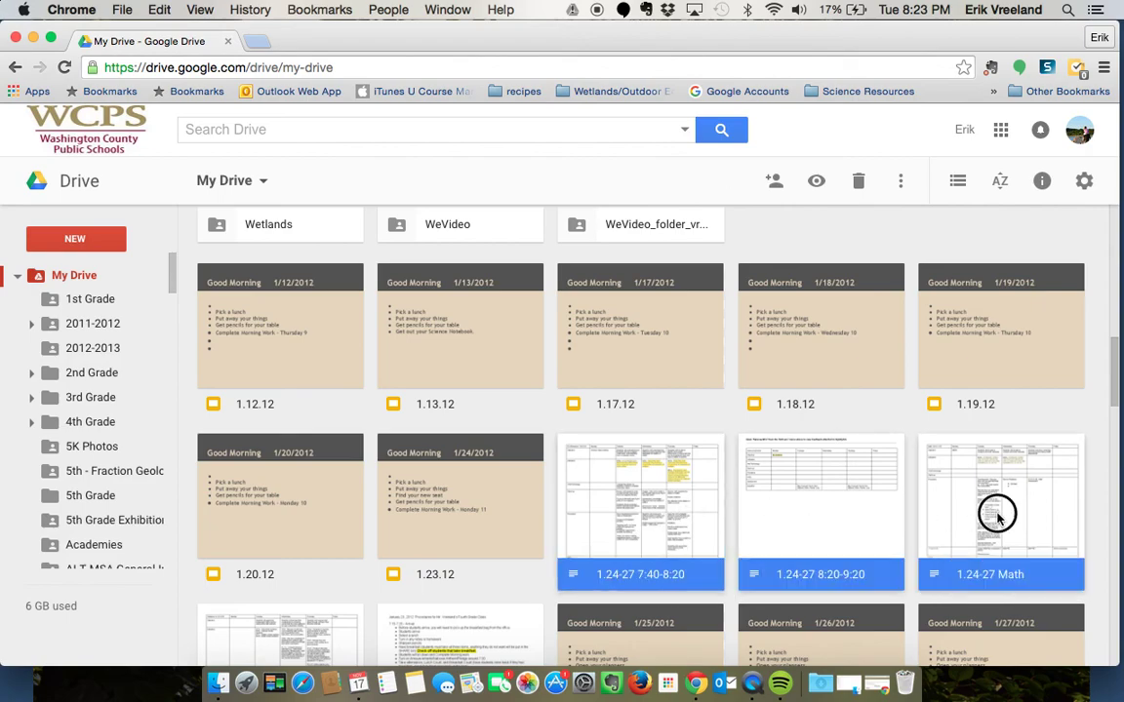
# Move the three selected documents into Sample Folder and dismiss the files-moved notice.
pyautogui.moveTo(659, 507); pyautogui.dragTo(429, 349)
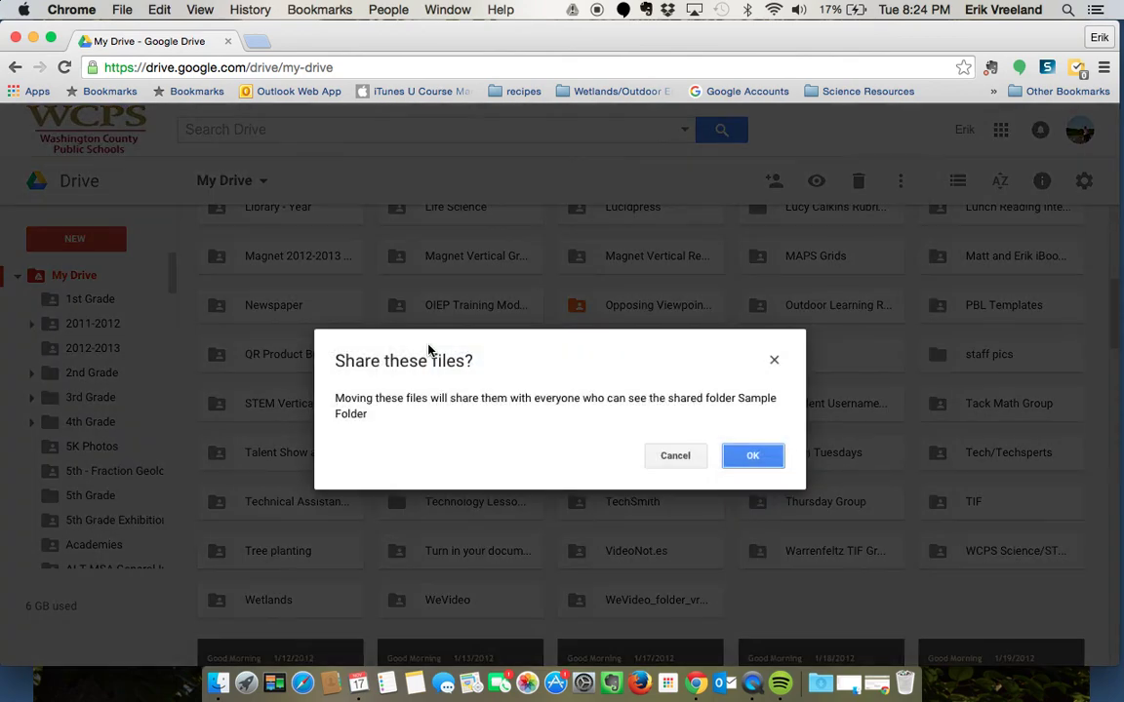
pyautogui.click(754, 456)
pyautogui.scroll(5, 492, 322)
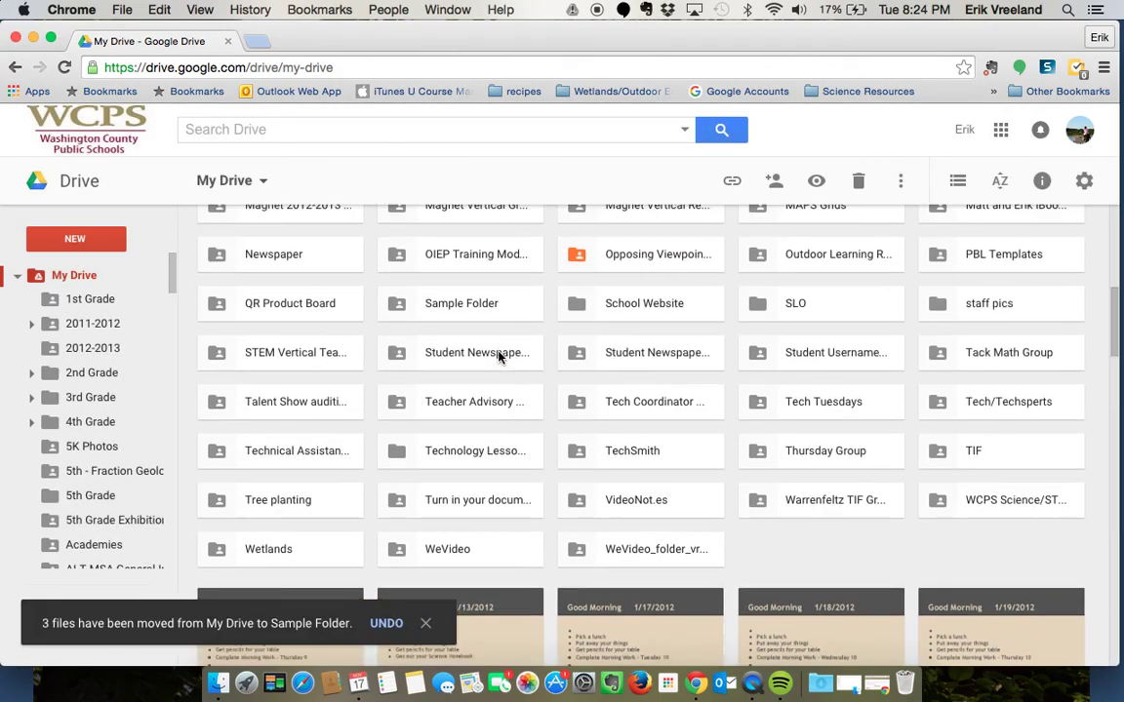
pyautogui.click(454, 359)
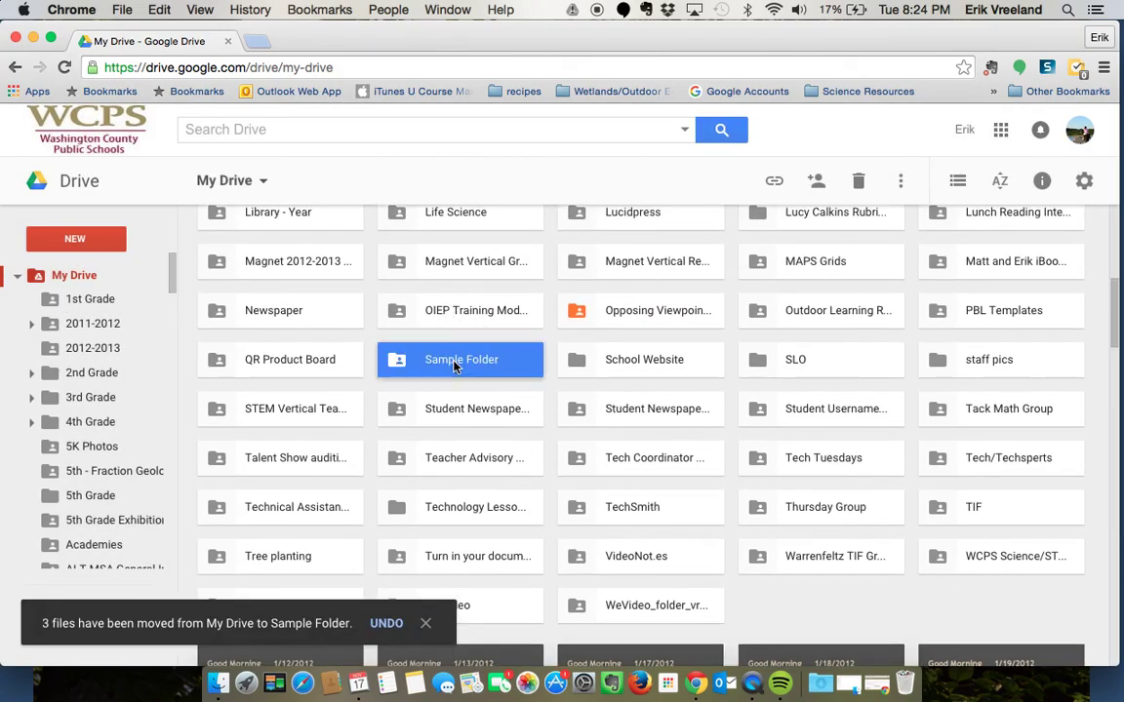
pyautogui.click(430, 624)
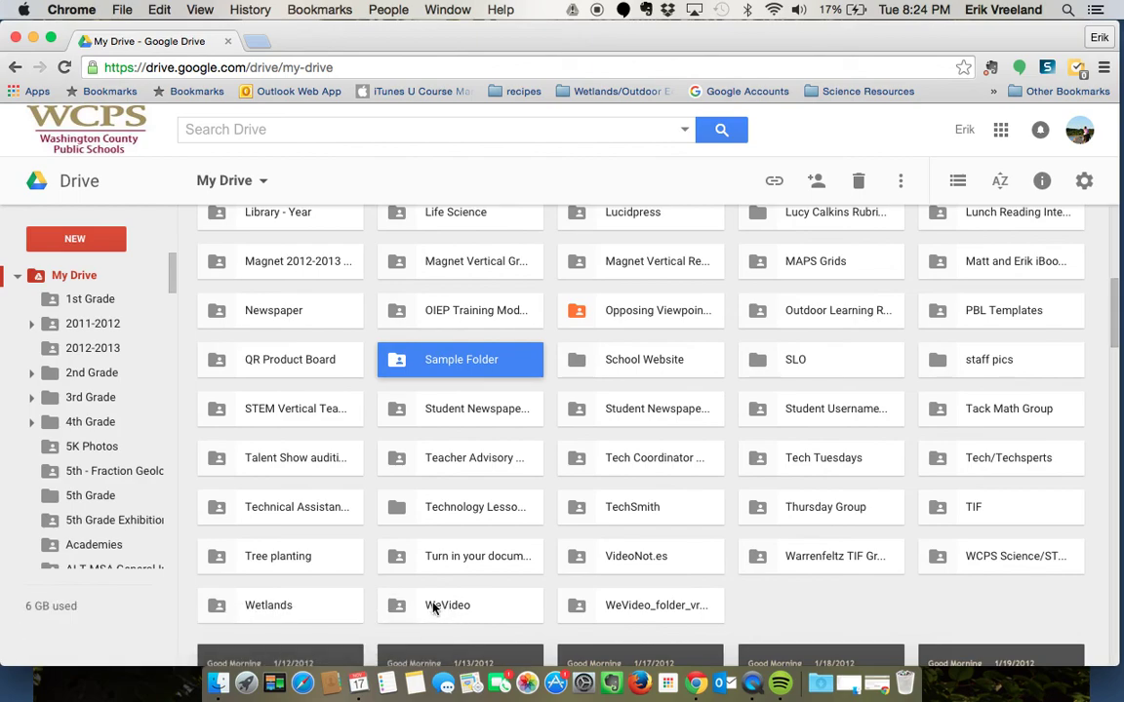
pyautogui.click(467, 339)
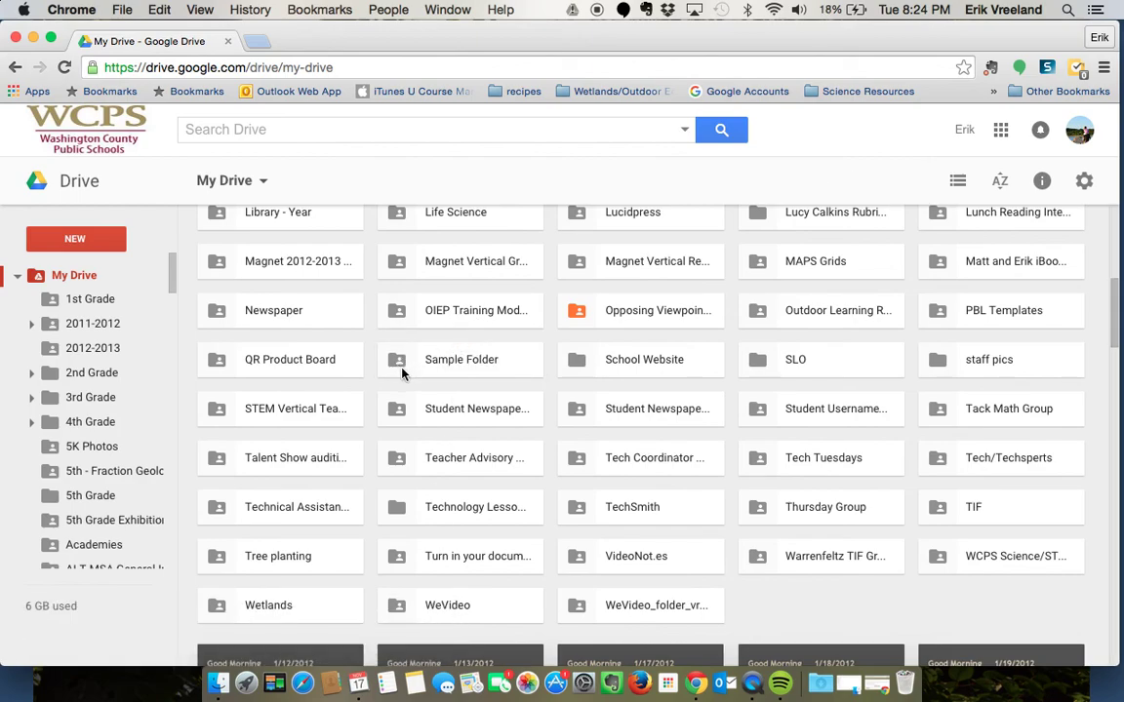
# Set Sample Folder's link sharing to 'OFF - only specific people can access'.
pyautogui.click(438, 360)
pyautogui.rightClick(438, 361)
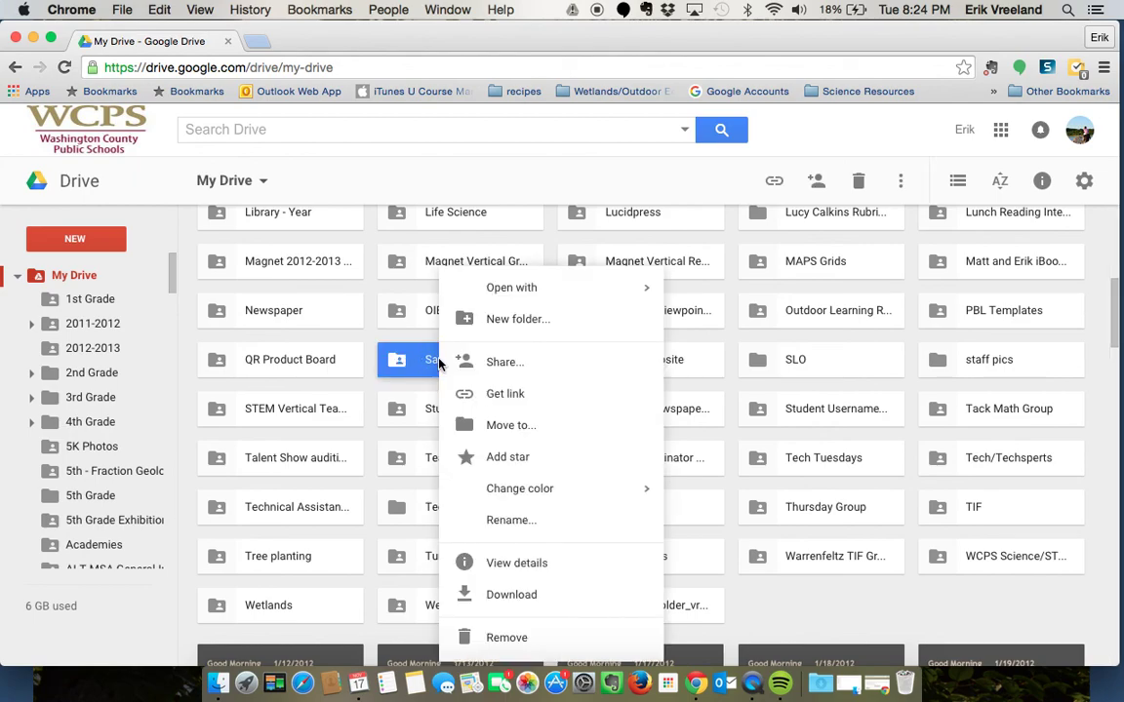
pyautogui.click(512, 366)
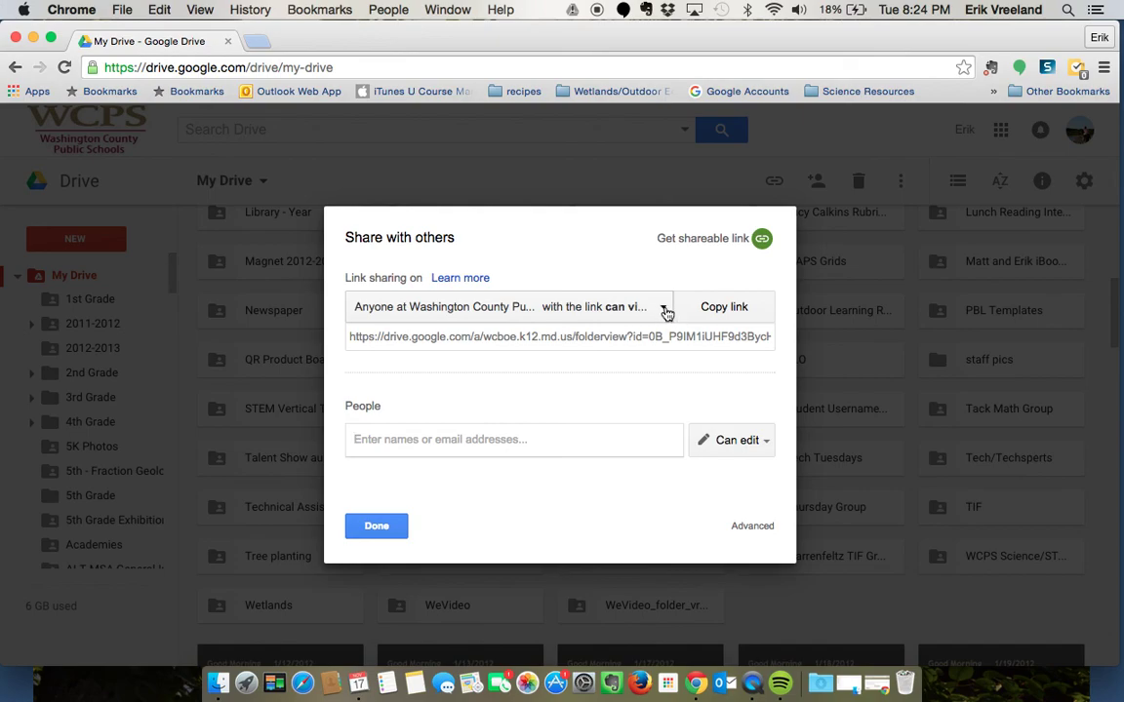
pyautogui.click(664, 310)
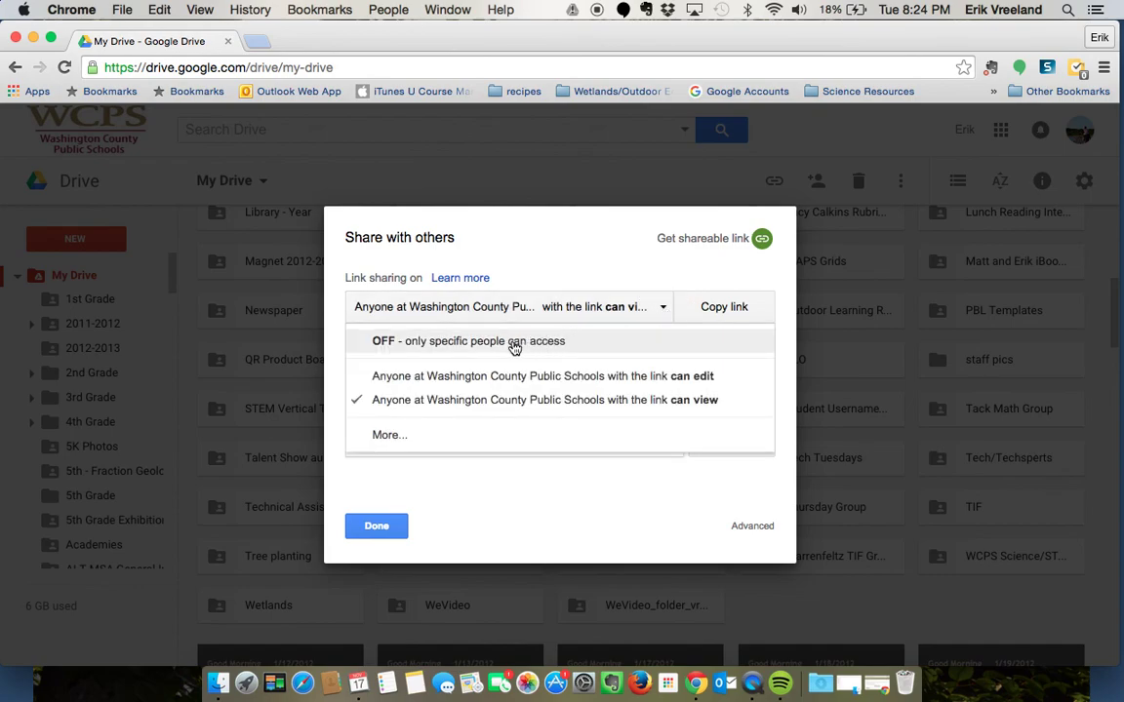
pyautogui.click(470, 343)
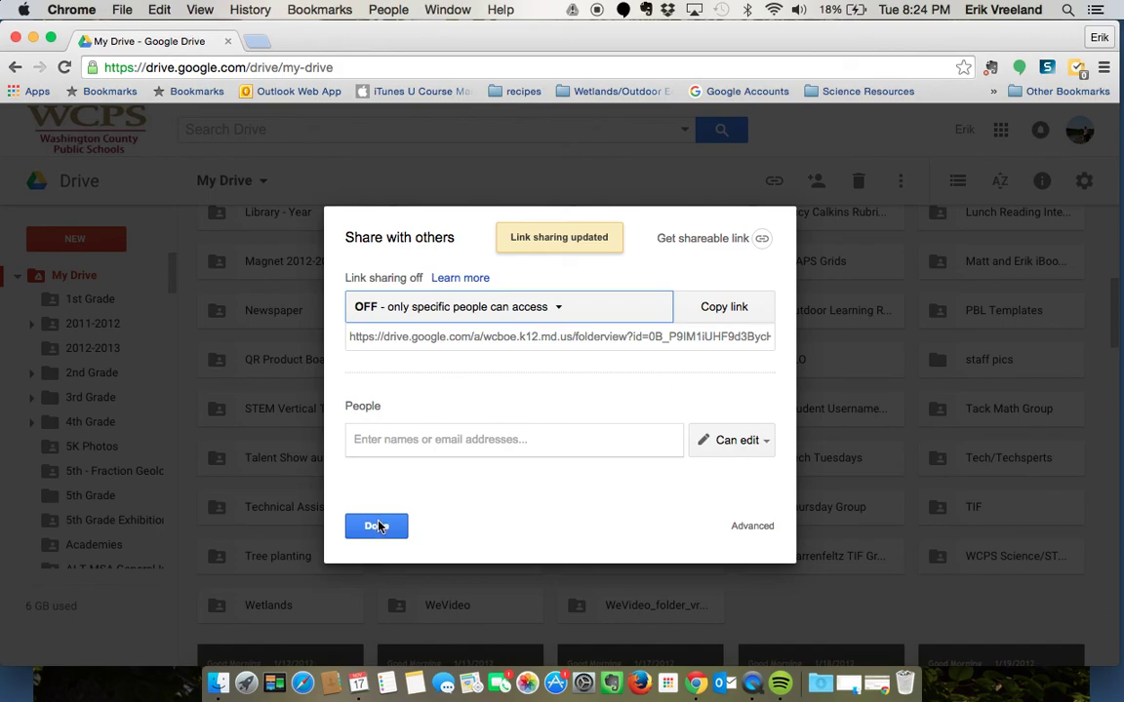
pyautogui.click(379, 526)
# Drag the 1.12.12 Good Morning slides into Sample Folder and dismiss the moved notice.
pyautogui.scroll(-1, 420, 448)
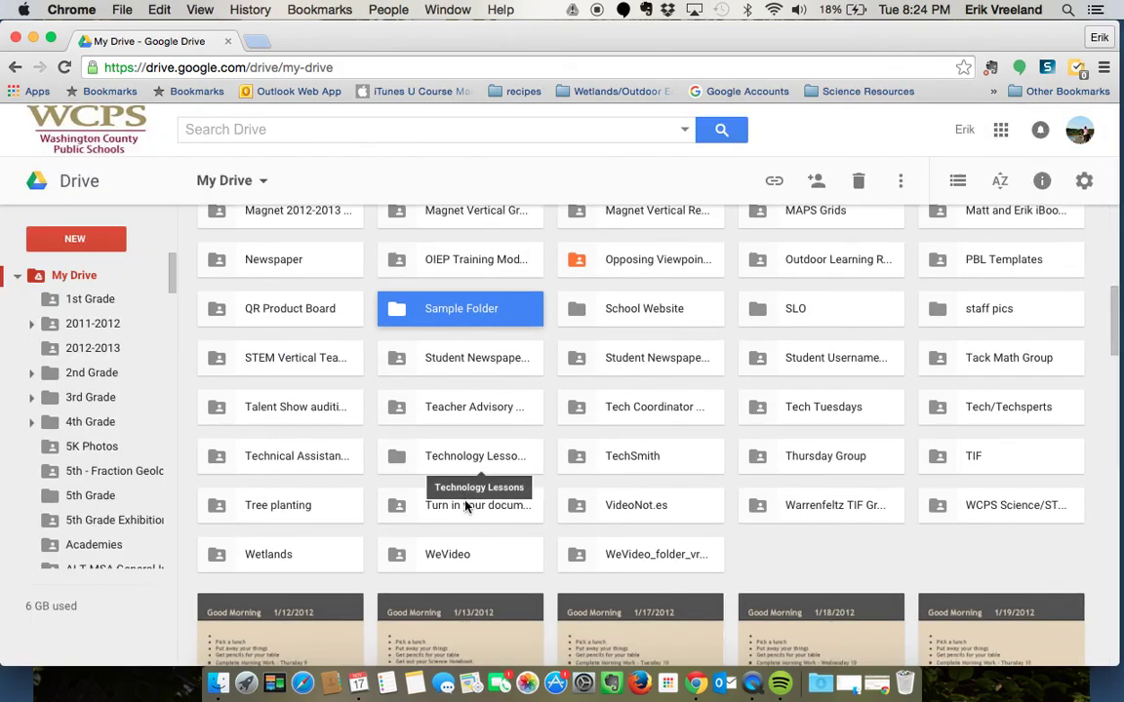
pyautogui.click(367, 299)
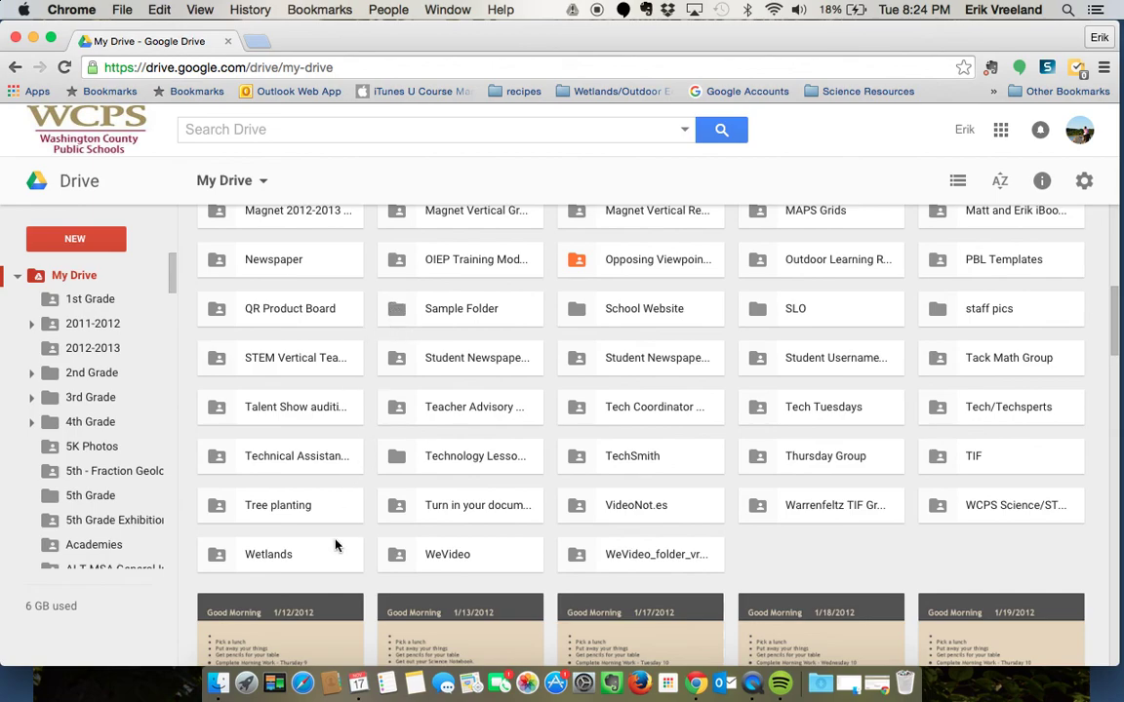
pyautogui.moveTo(326, 611); pyautogui.dragTo(440, 309)
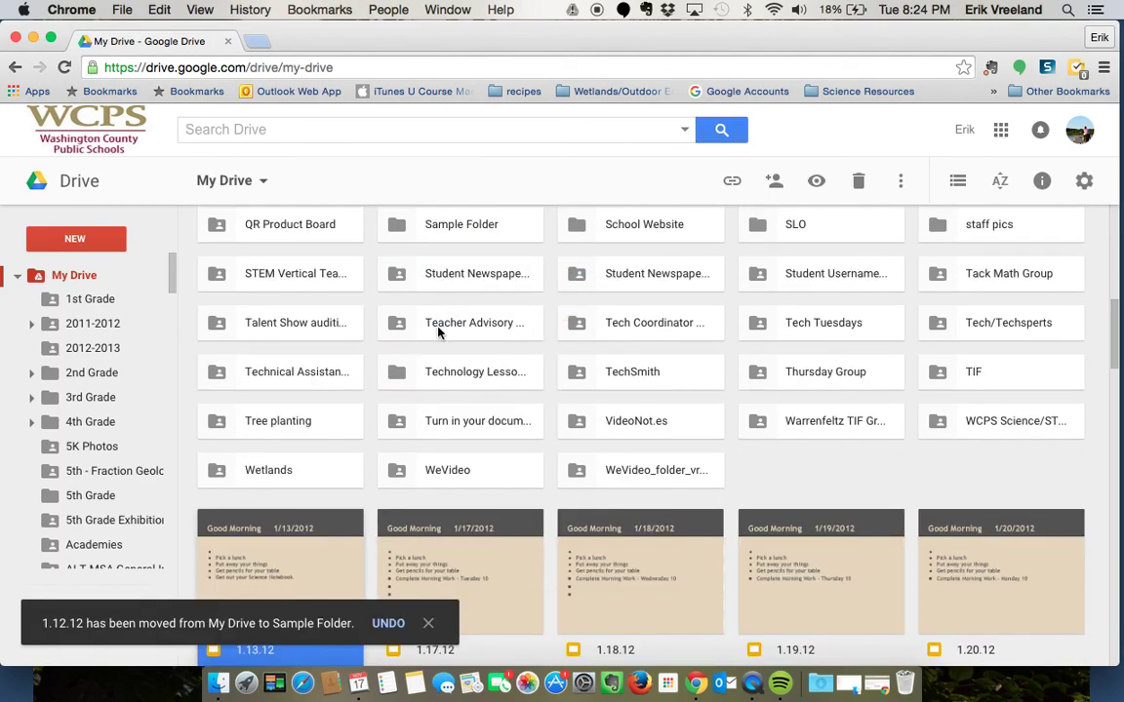
pyautogui.click(428, 624)
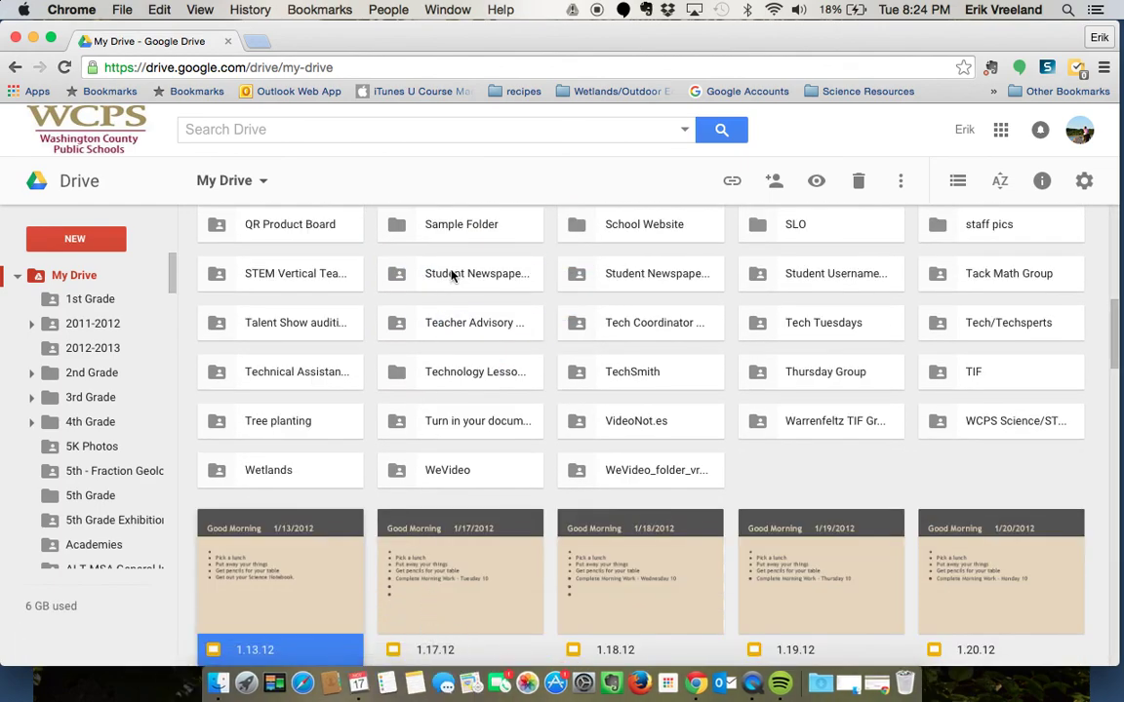
pyautogui.scroll(1, 434, 280)
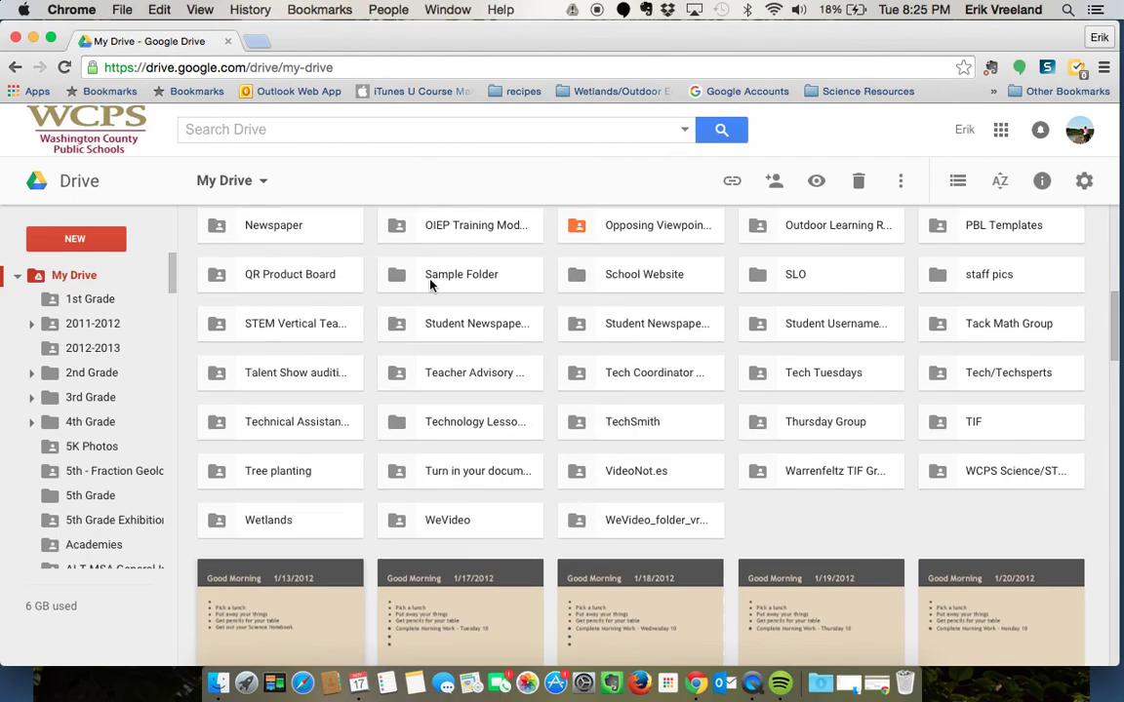
# Inside Sample Folder, create a new folder named 'Subfolder 1'.
pyautogui.doubleClick(430, 283)
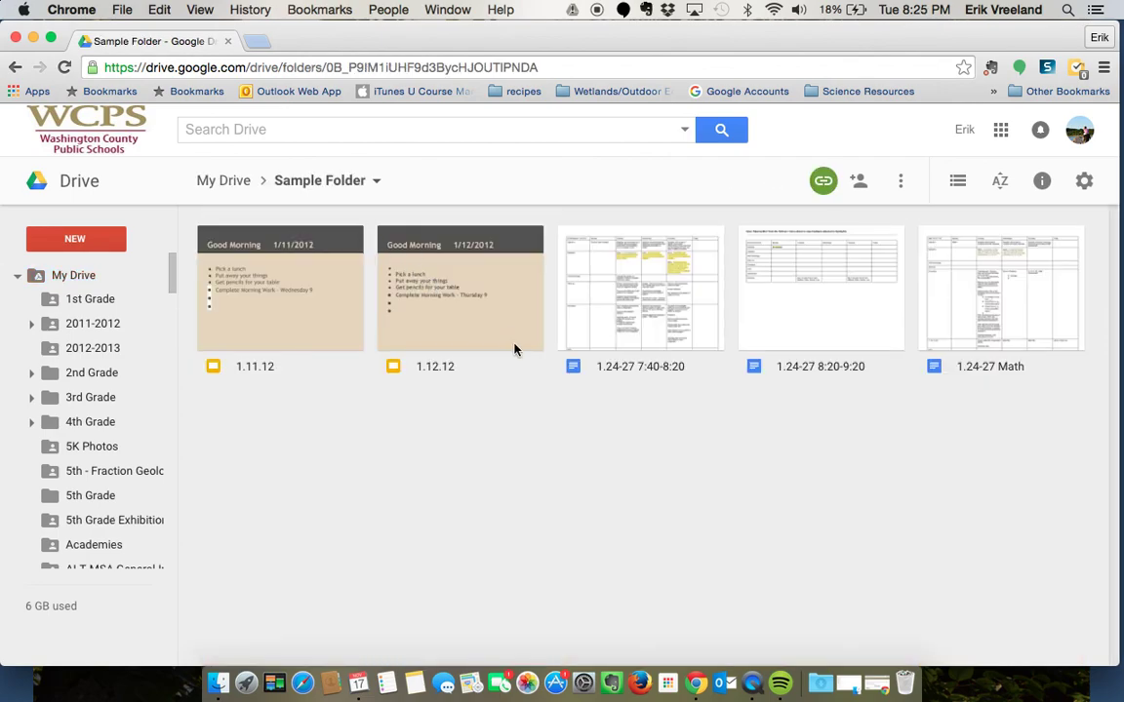
pyautogui.click(60, 238)
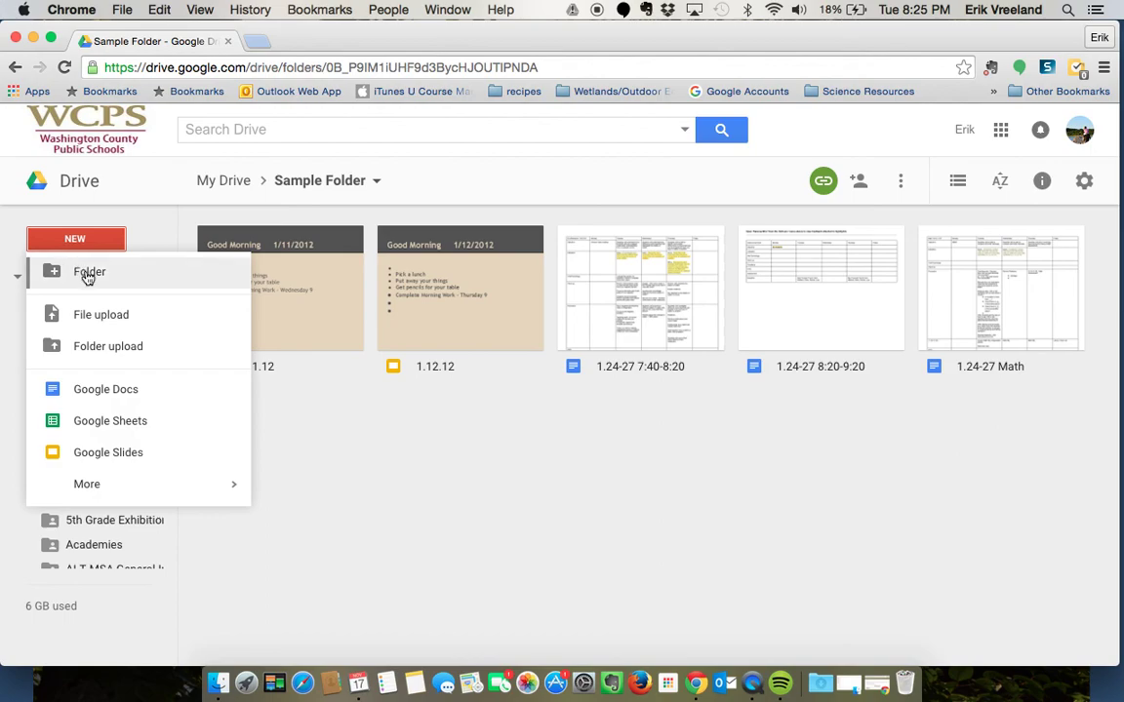
pyautogui.click(88, 274)
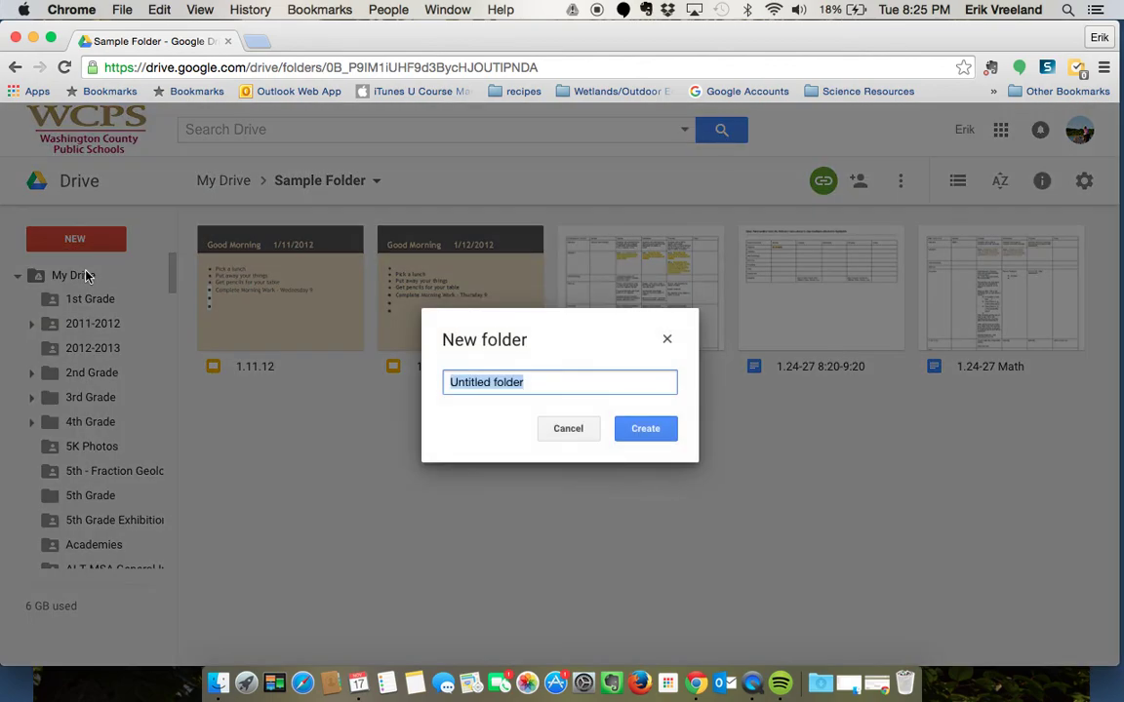
pyautogui.write('Subfolder')
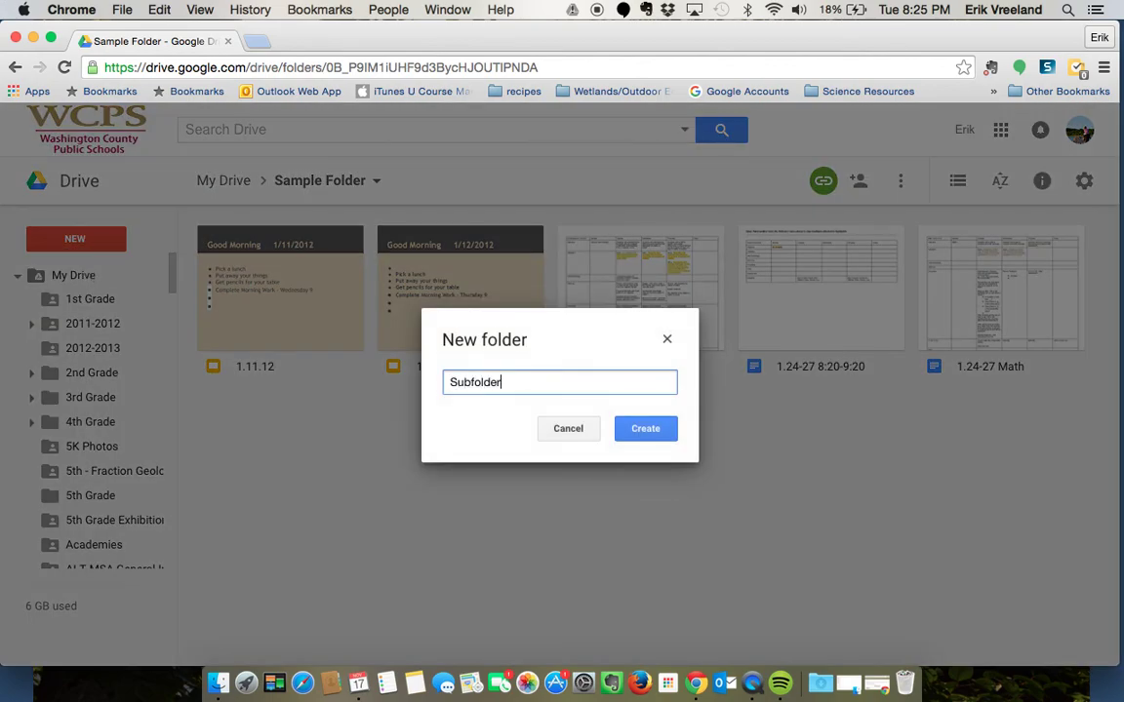
pyautogui.write(' 1')
pyautogui.click(649, 432)
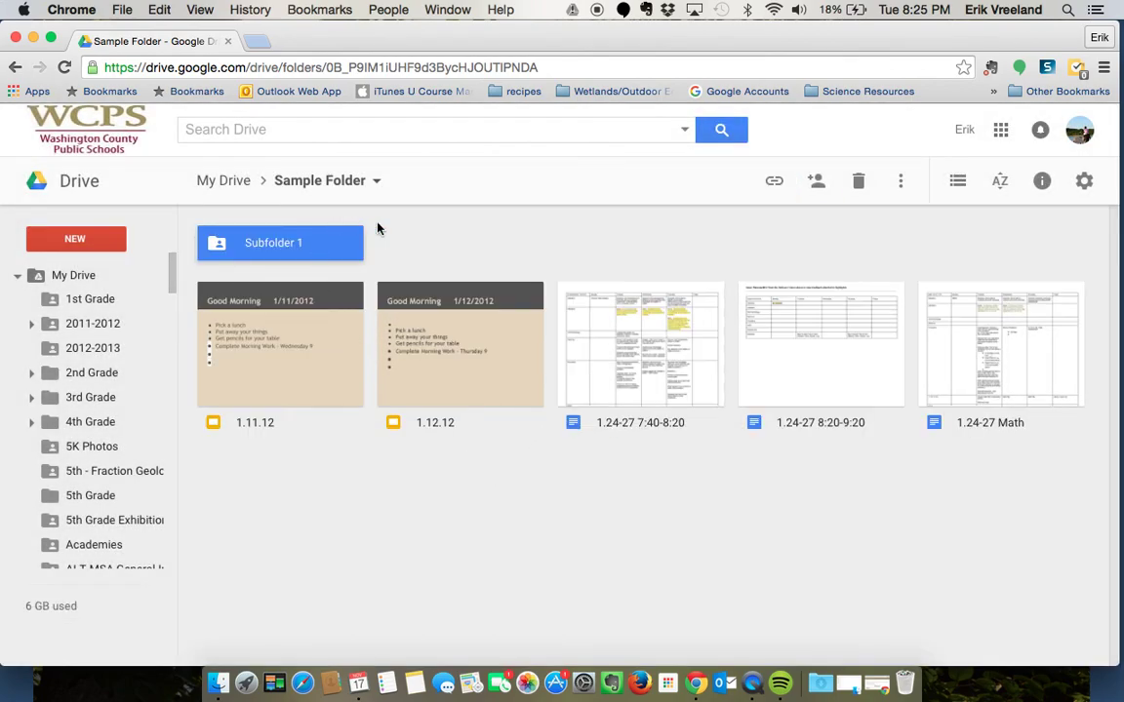
pyautogui.click(460, 238)
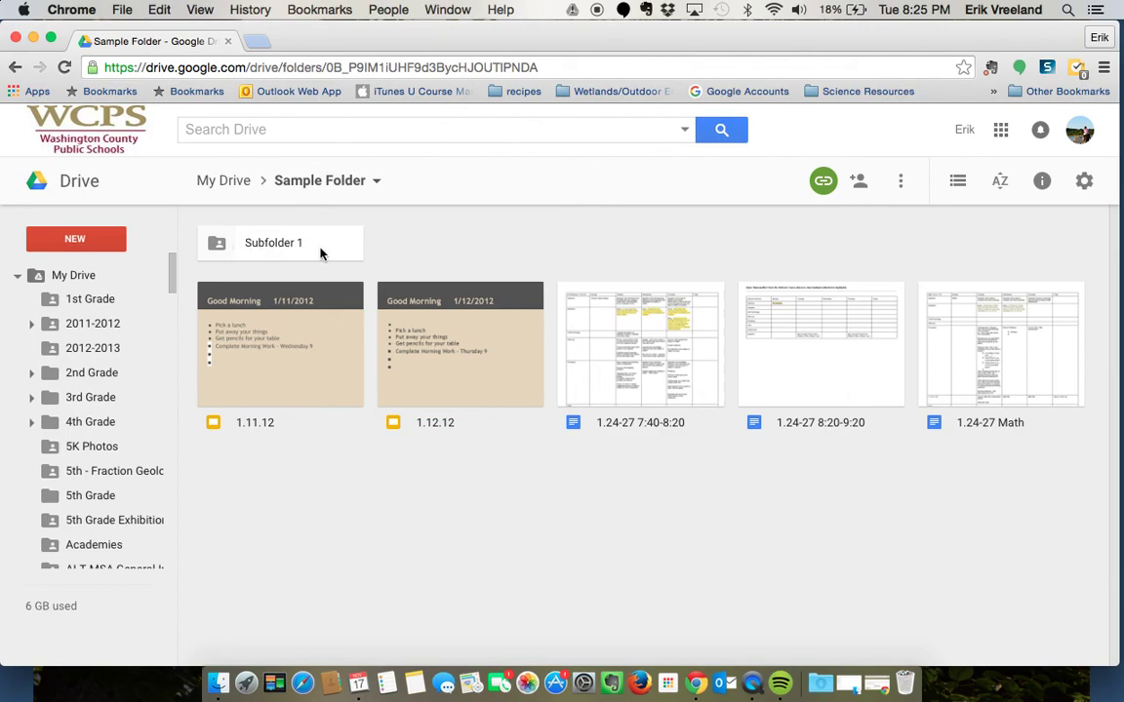
# Reopen Sample Folder from My Drive to check its contents, then return to My Drive.
pyautogui.click(312, 184)
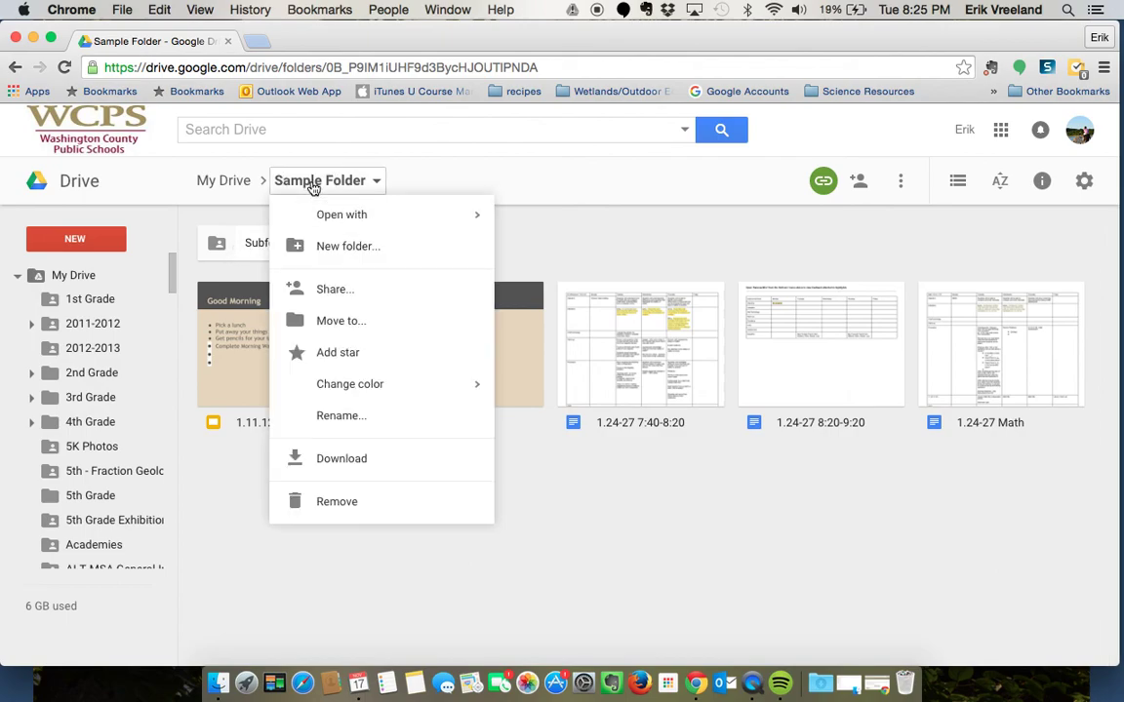
pyautogui.click(230, 185)
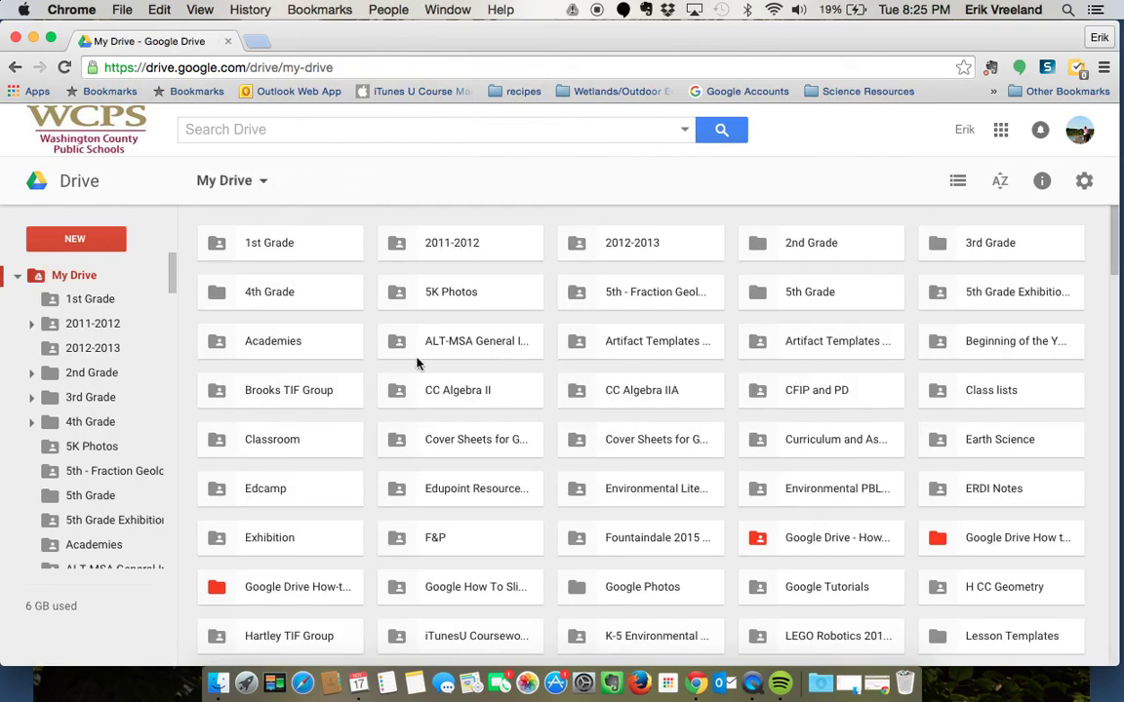
pyautogui.scroll(-1, 467, 464)
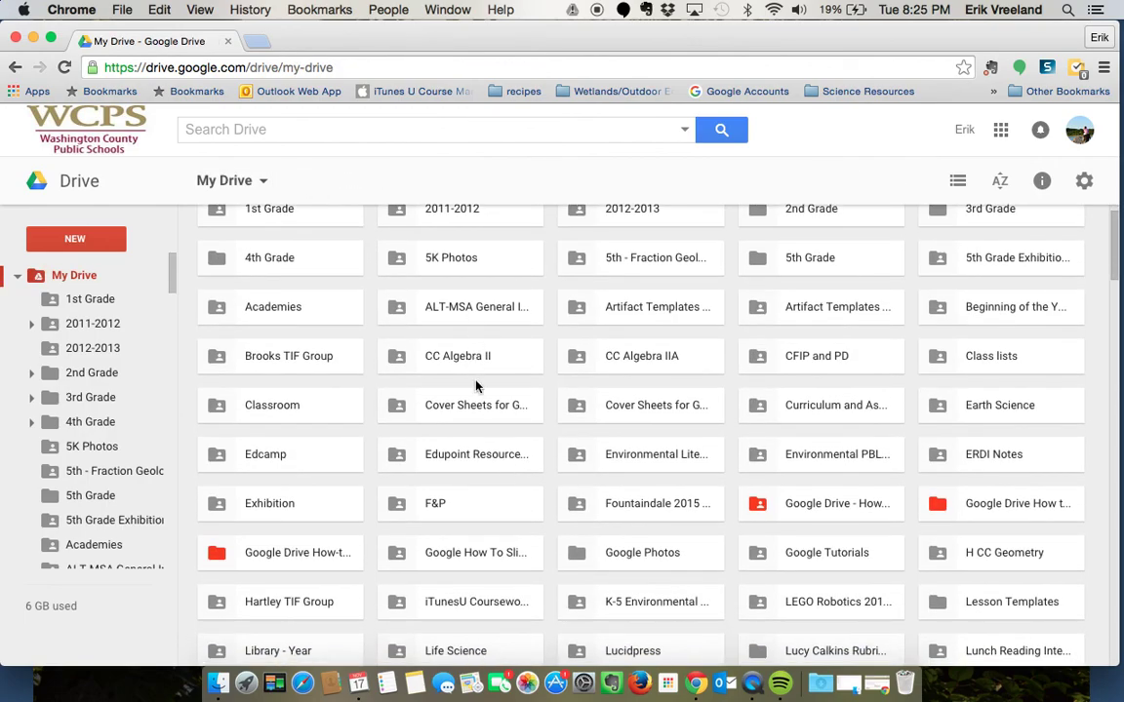
pyautogui.scroll(-5, 454, 555)
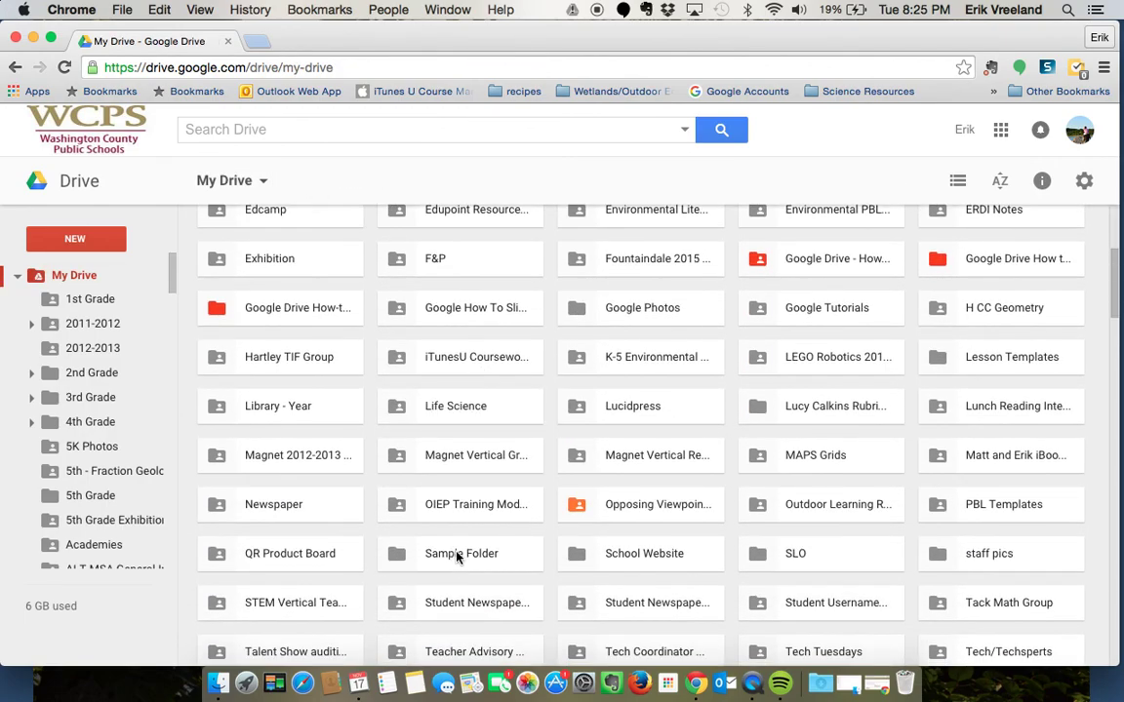
pyautogui.doubleClick(457, 553)
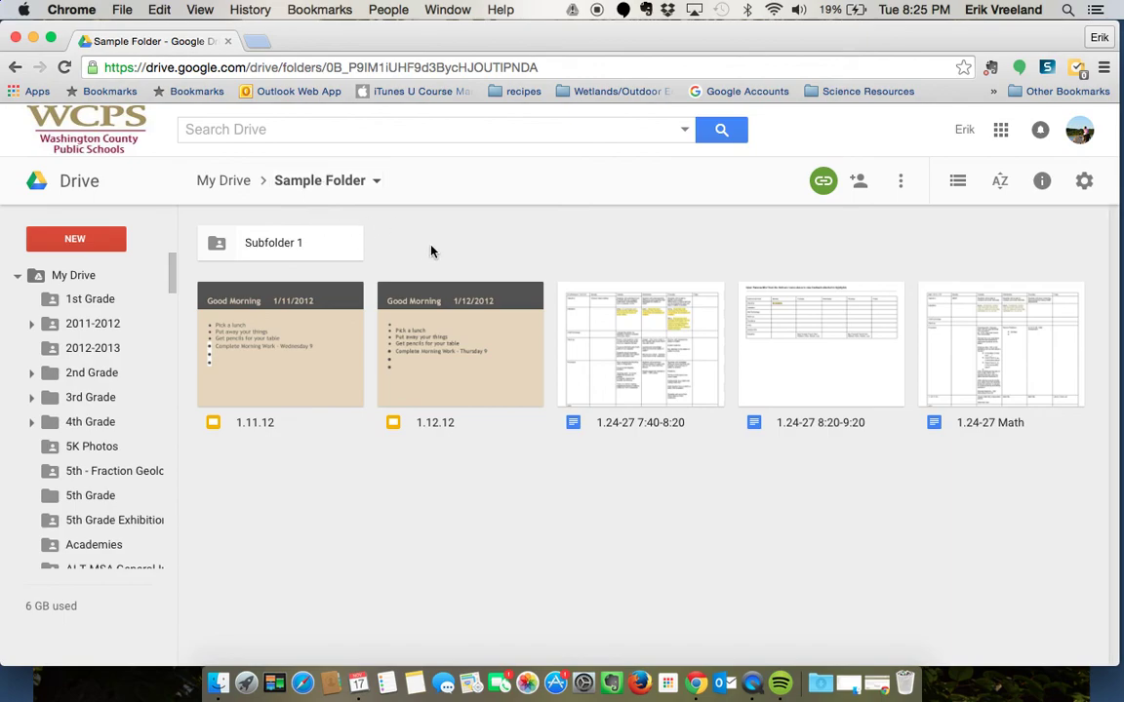
pyautogui.click(221, 188)
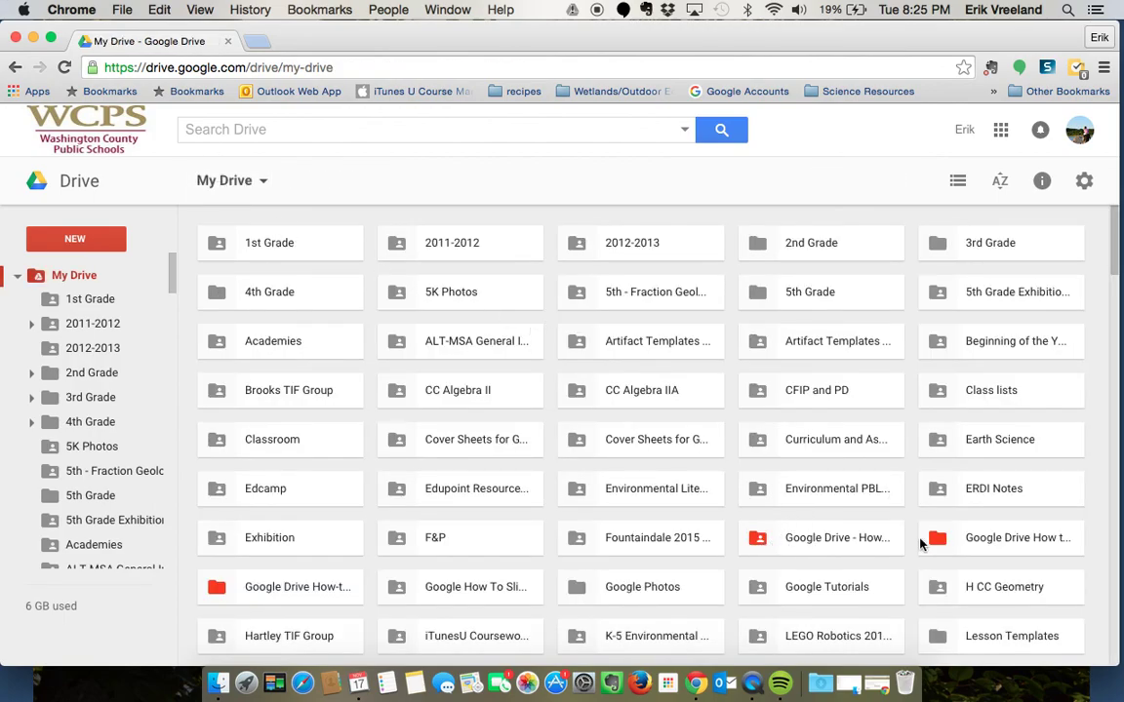
pyautogui.rightClick(262, 247)
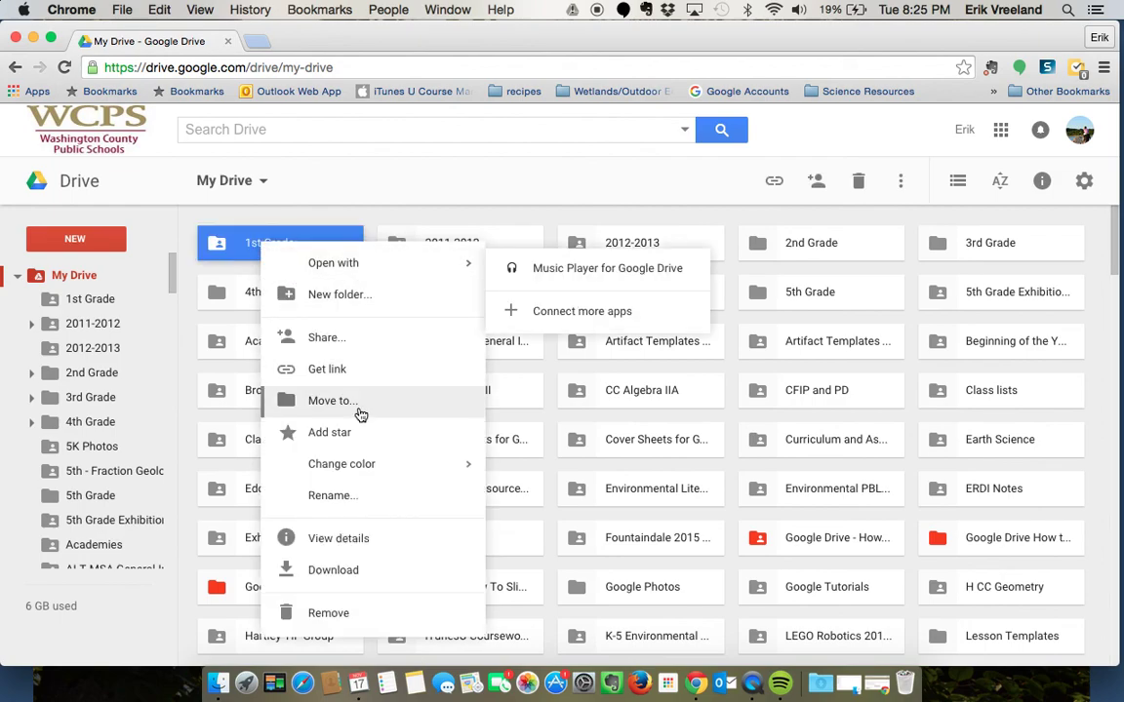
pyautogui.moveTo(359, 471)
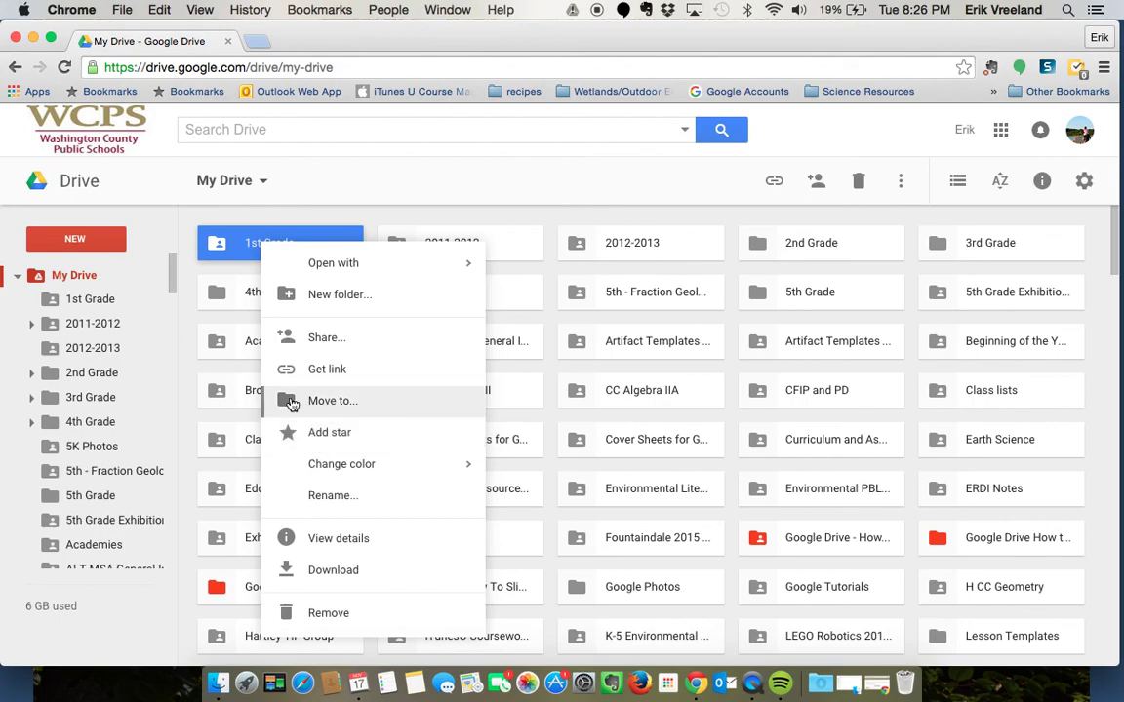
pyautogui.click(342, 395)
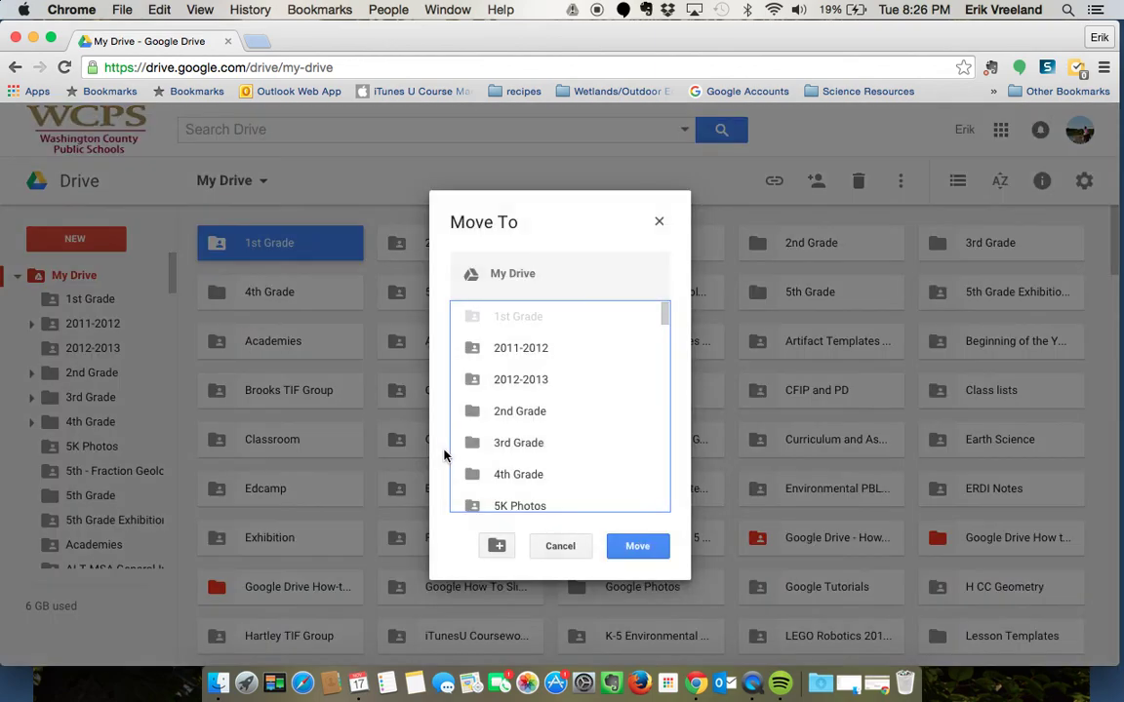
pyautogui.scroll(-3, 551, 439)
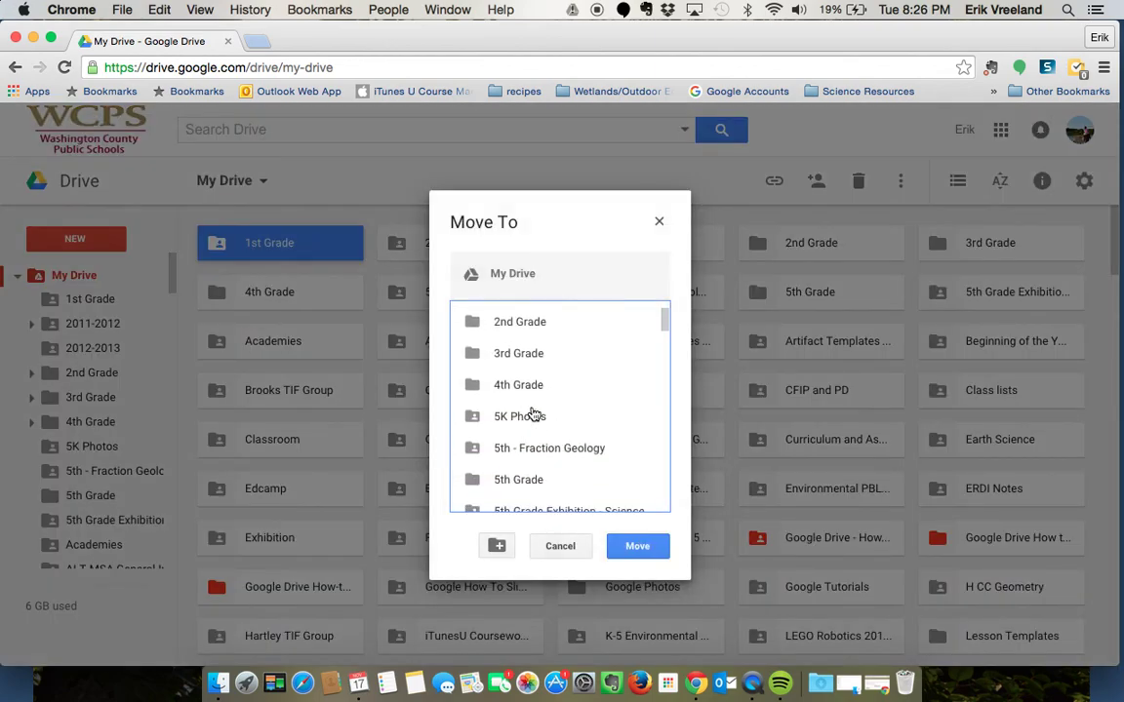
pyautogui.scroll(-2, 531, 410)
pyautogui.scroll(-3, 477, 500)
pyautogui.scroll(-2, 546, 493)
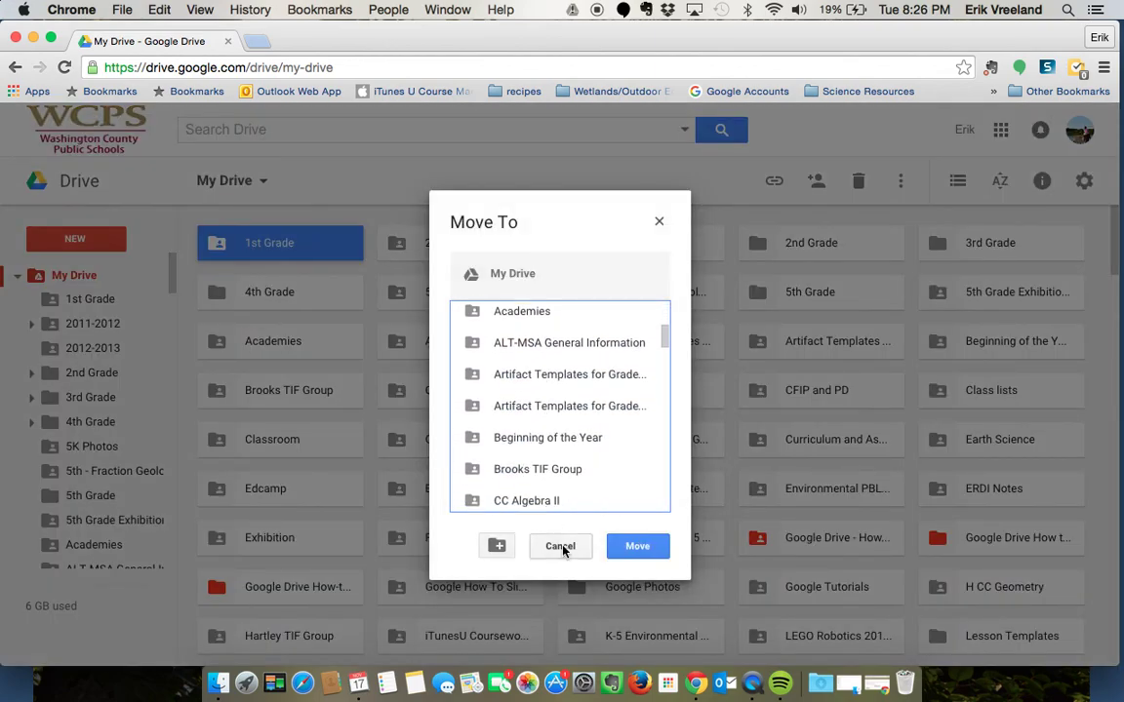
pyautogui.click(561, 546)
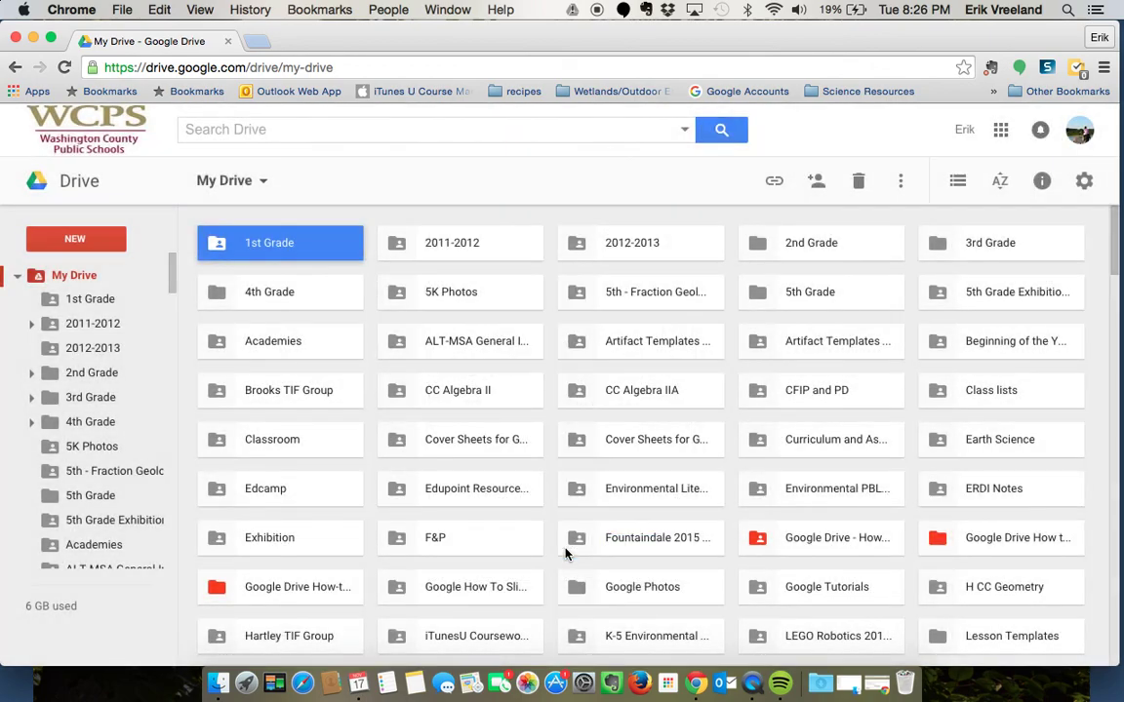
# Expand the 2011-2012 and Google Docs subfolders in the sidebar tree, then collapse My Drive.
pyautogui.click(18, 279)
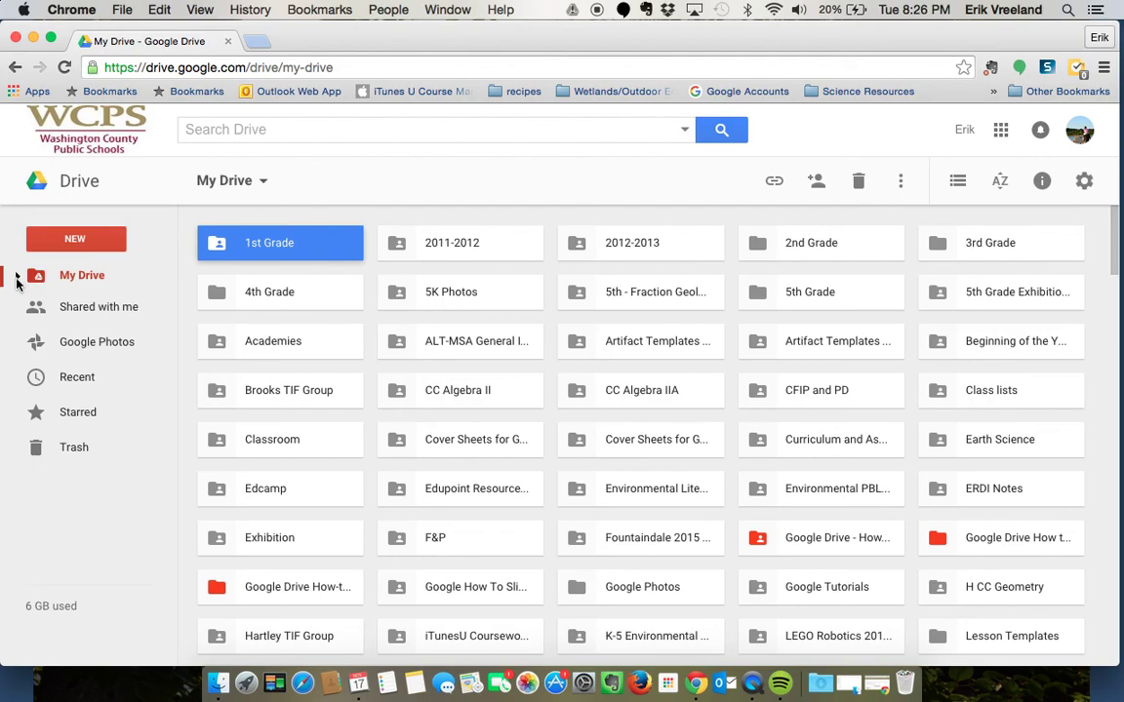
pyautogui.click(18, 278)
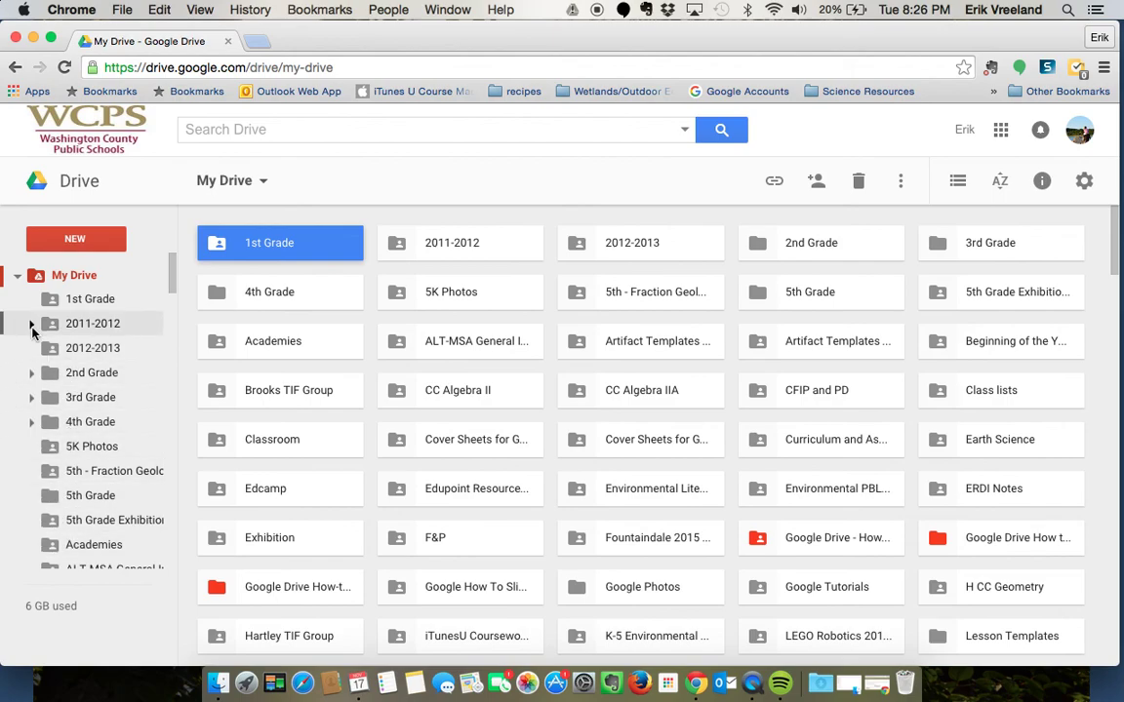
pyautogui.click(32, 328)
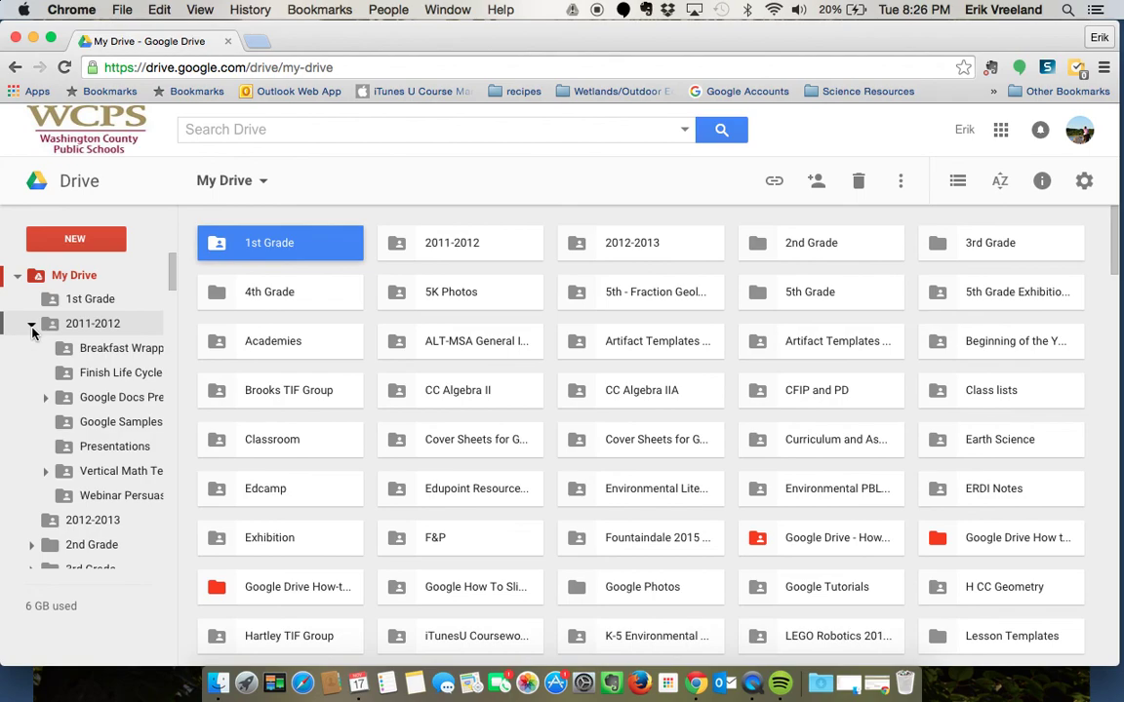
pyautogui.click(45, 399)
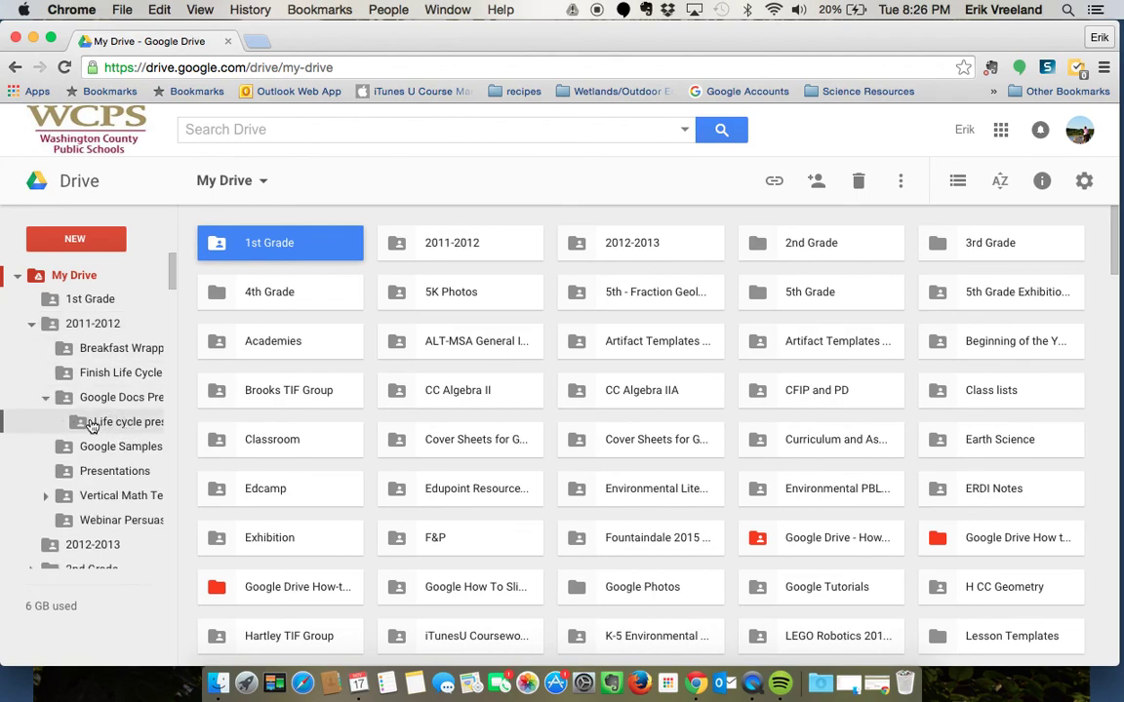
pyautogui.click(16, 279)
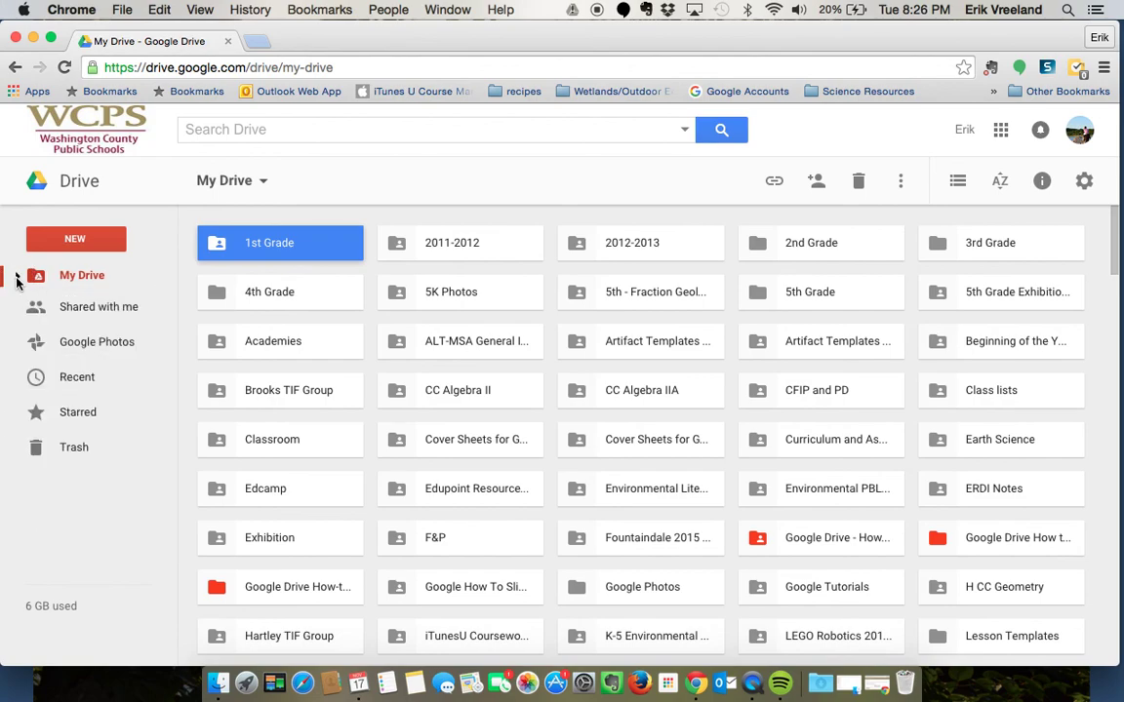